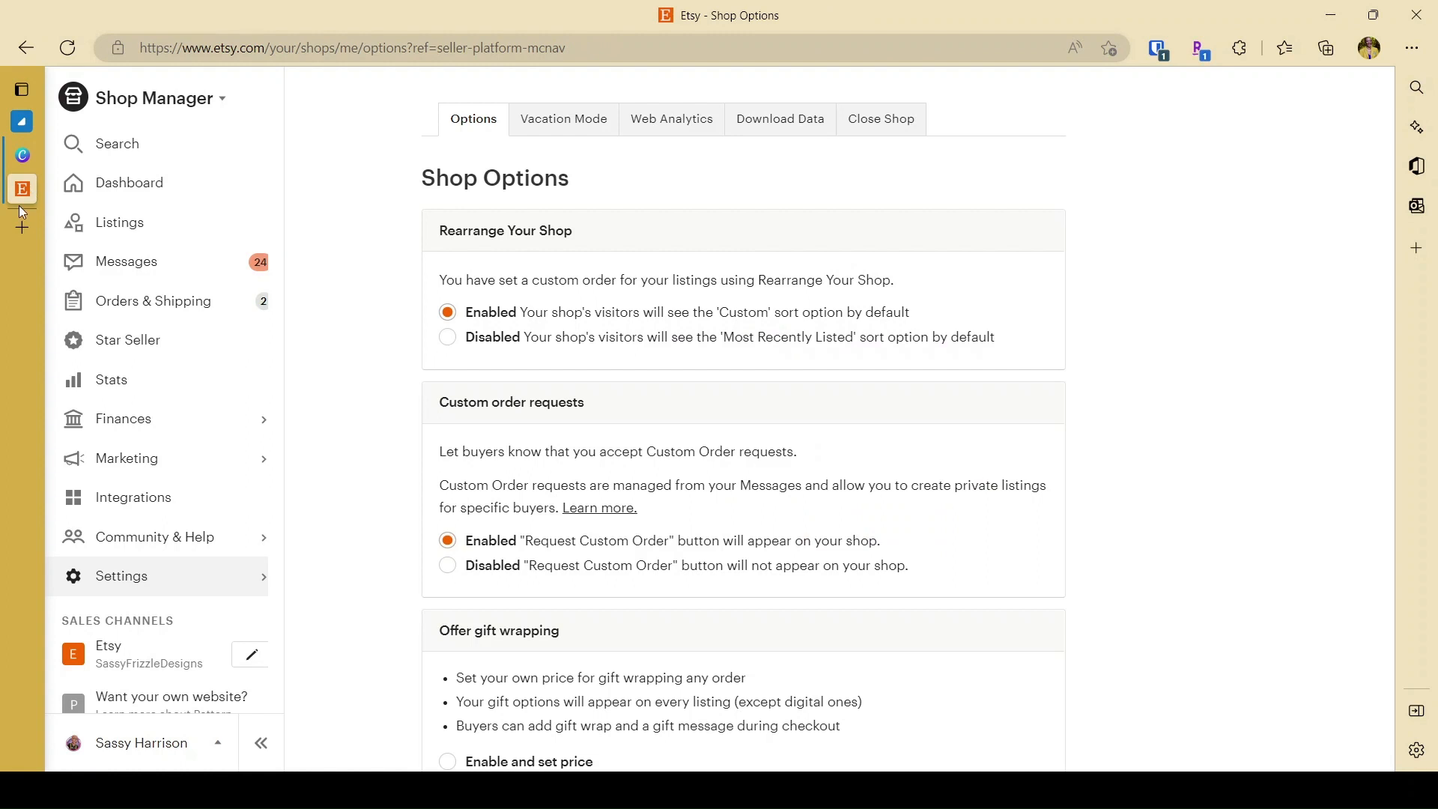
# Open the Download Data page within the Etsy shop's Options settings.
pyautogui.scroll(-1, 191, 457)
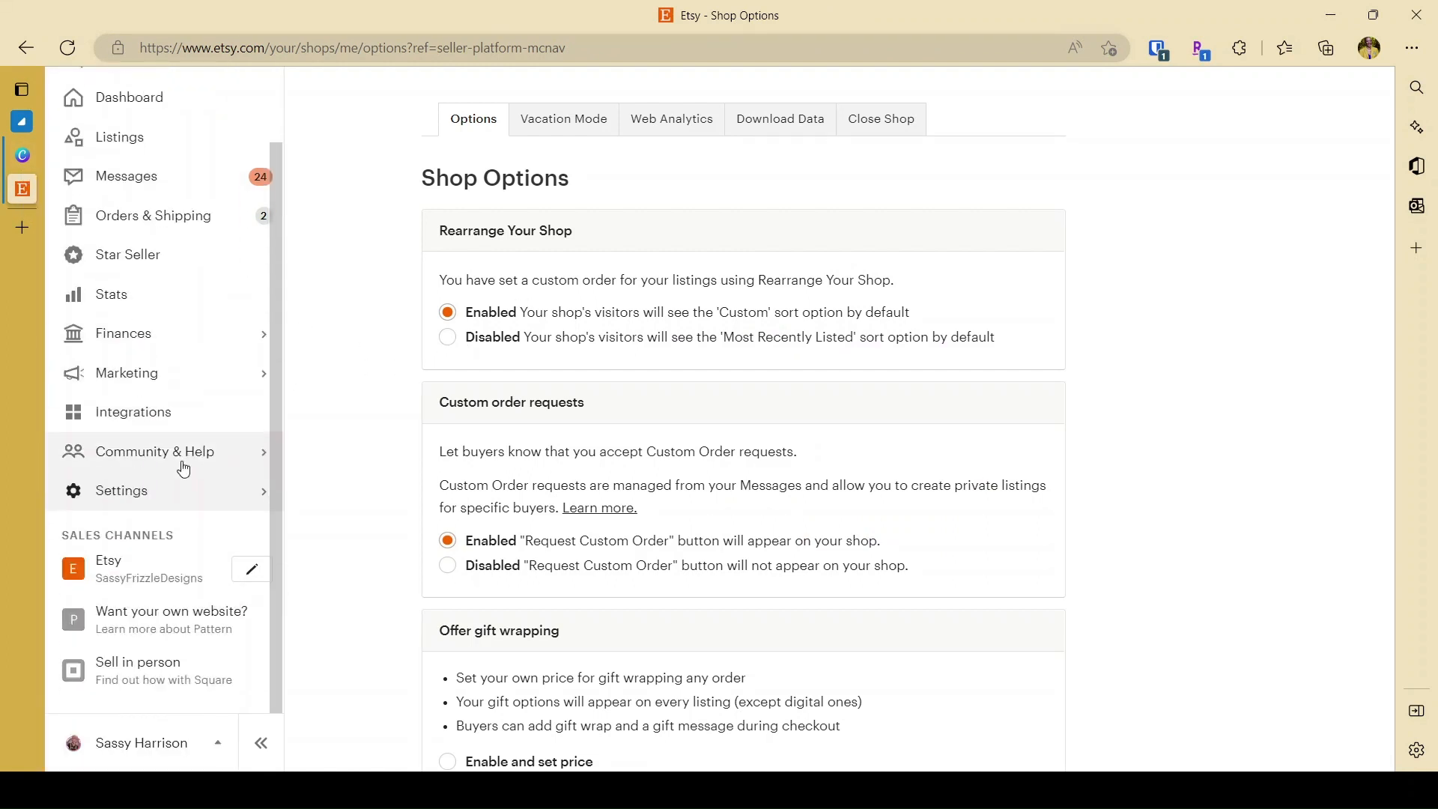
pyautogui.click(109, 492)
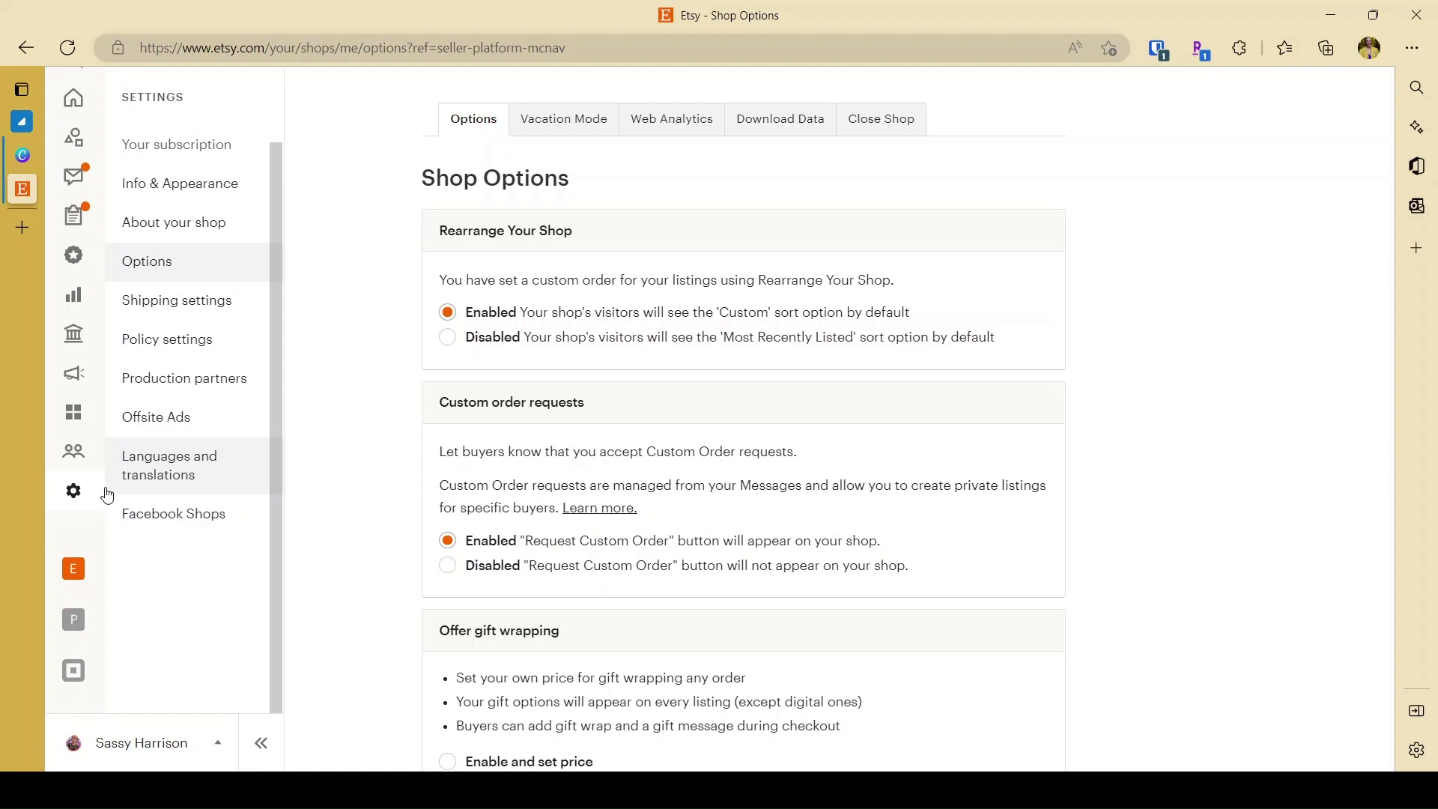
pyautogui.click(150, 261)
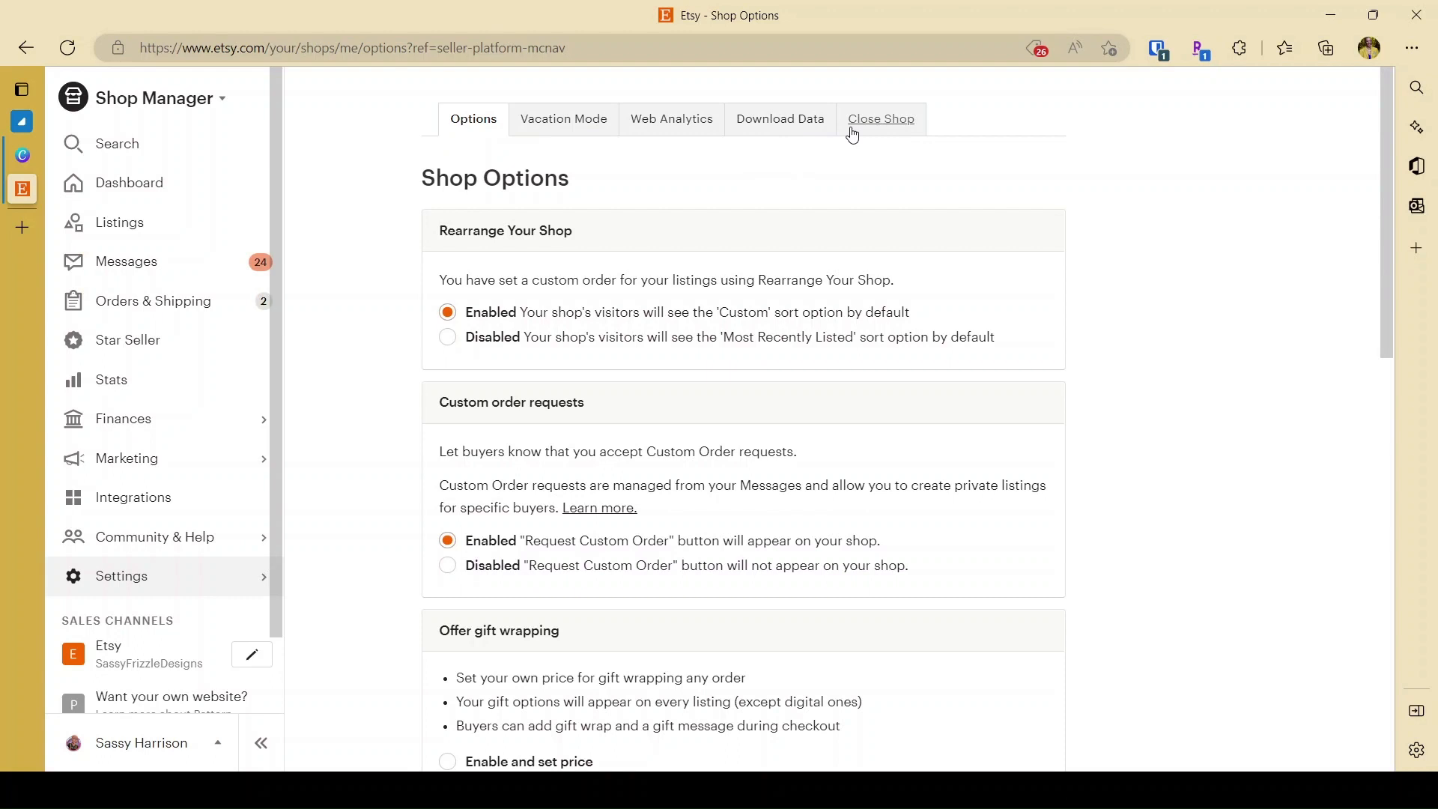
pyautogui.click(749, 131)
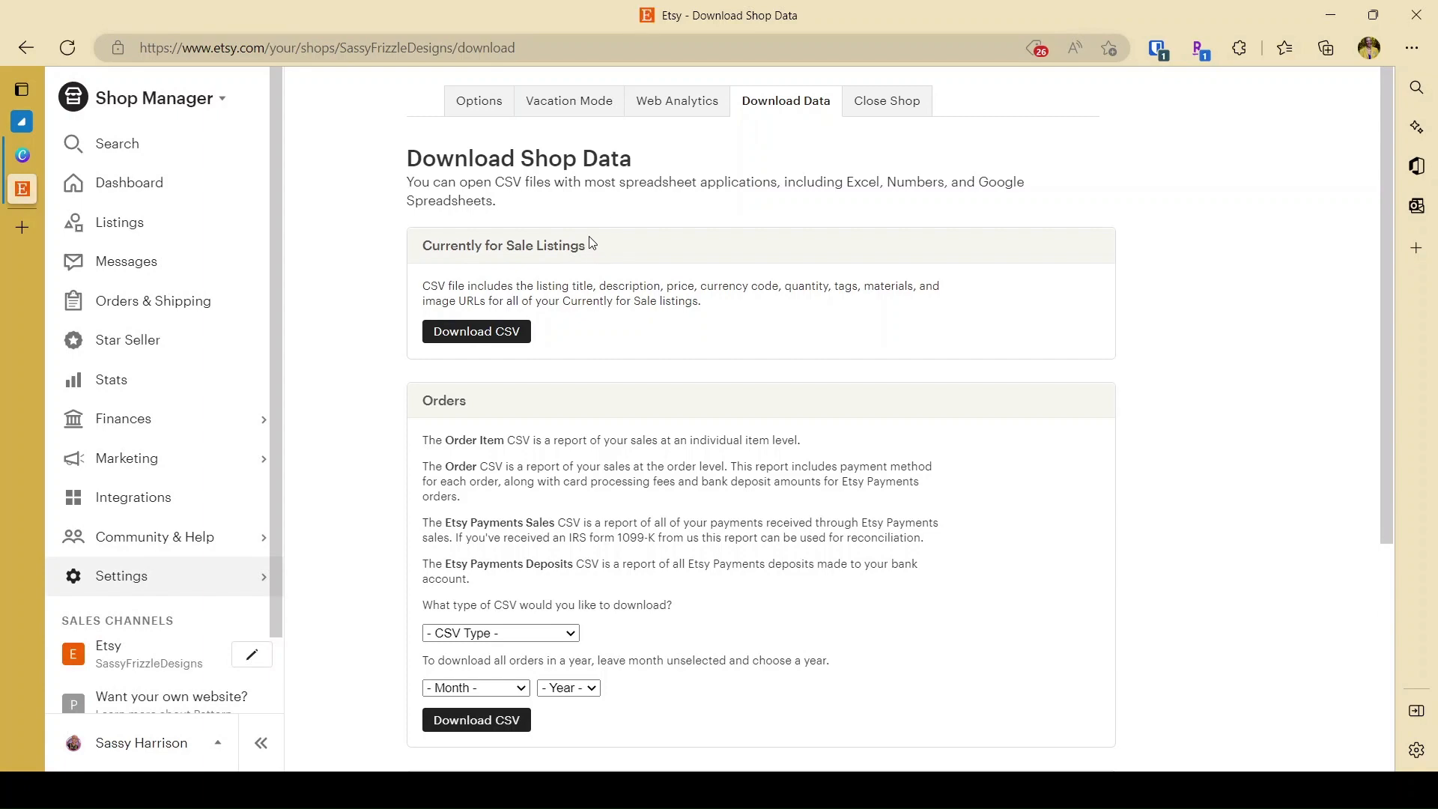
# Download the file containing all customer reviews for the shop.
pyautogui.scroll(-5, 591, 242)
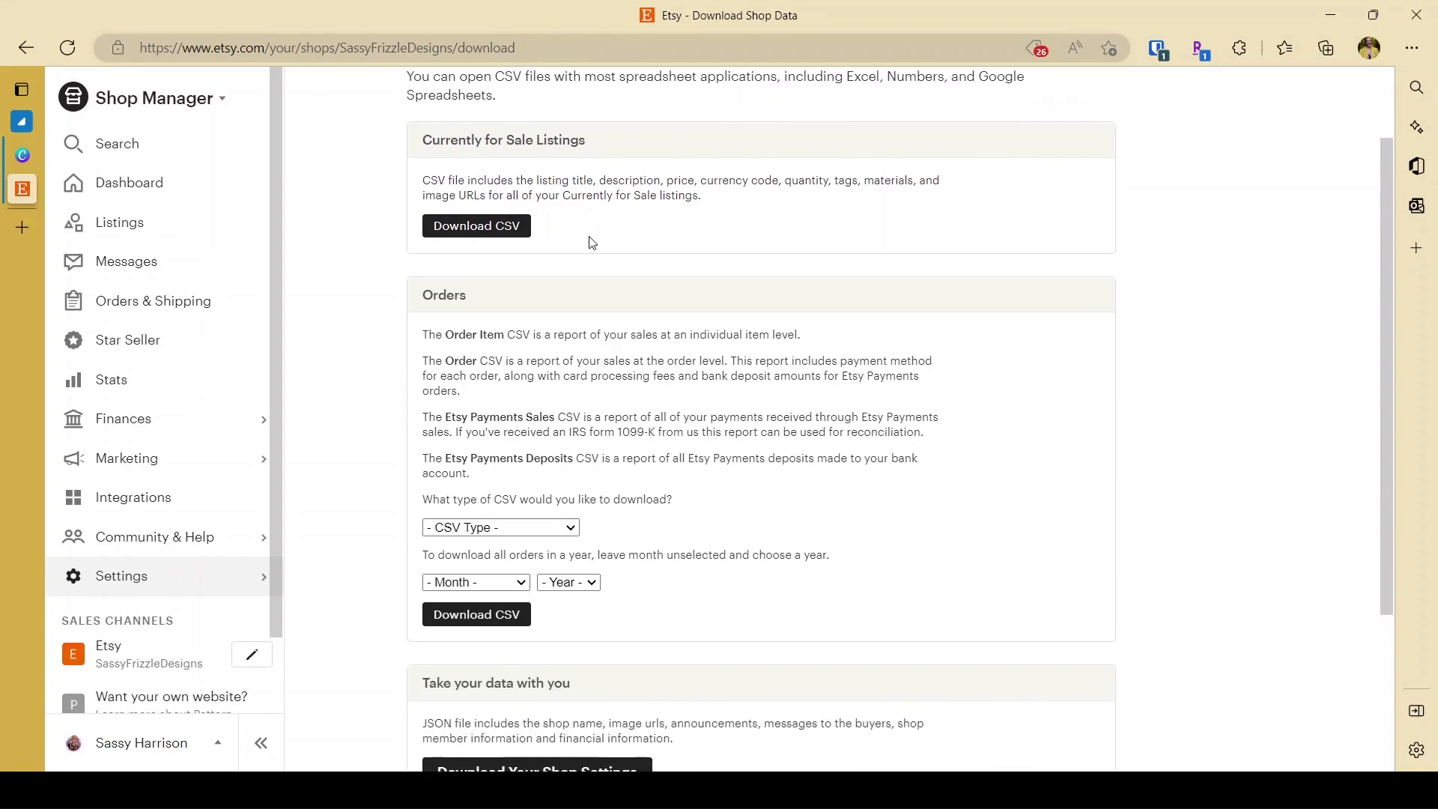
pyautogui.scroll(5, 591, 242)
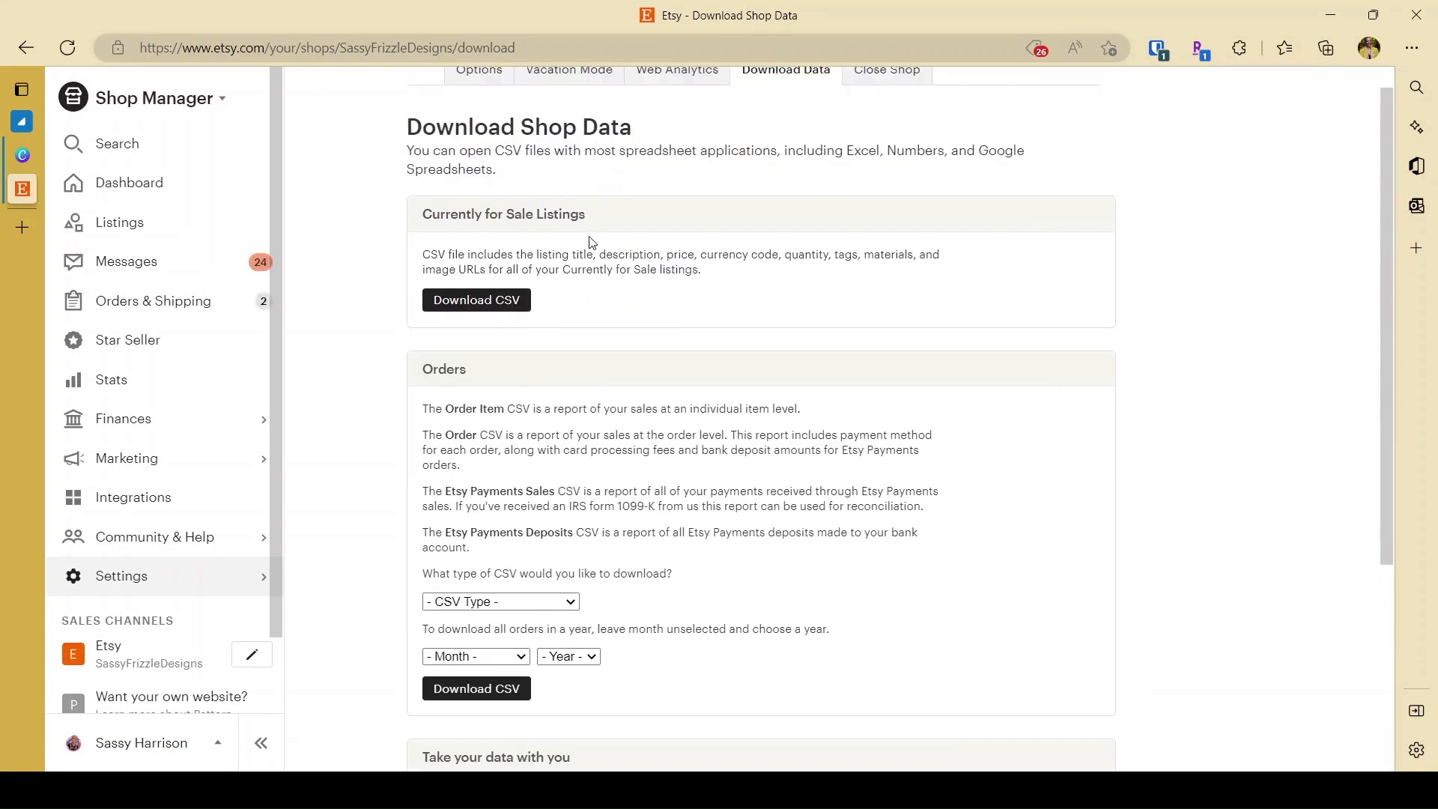
pyautogui.scroll(-3, 592, 243)
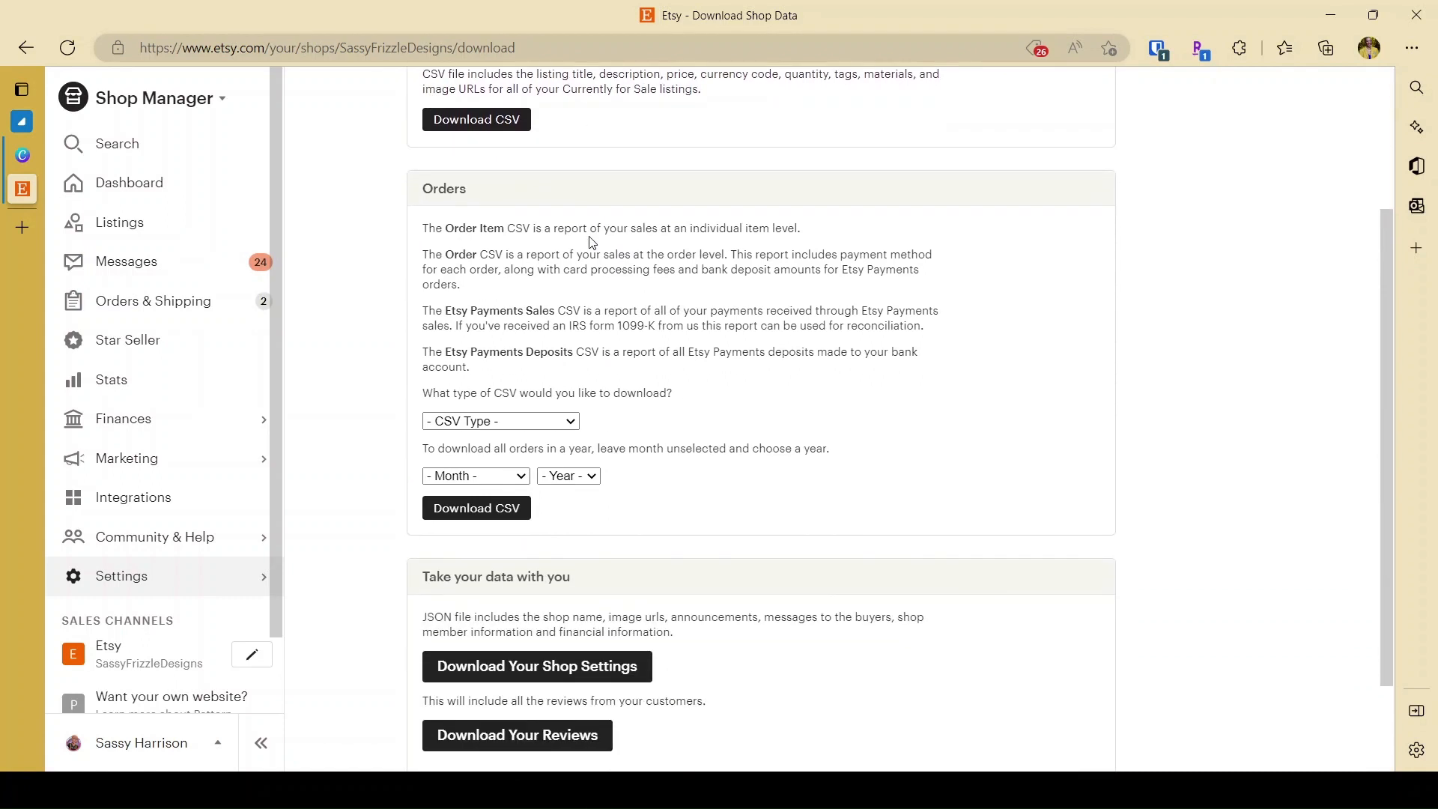
pyautogui.scroll(-2, 591, 242)
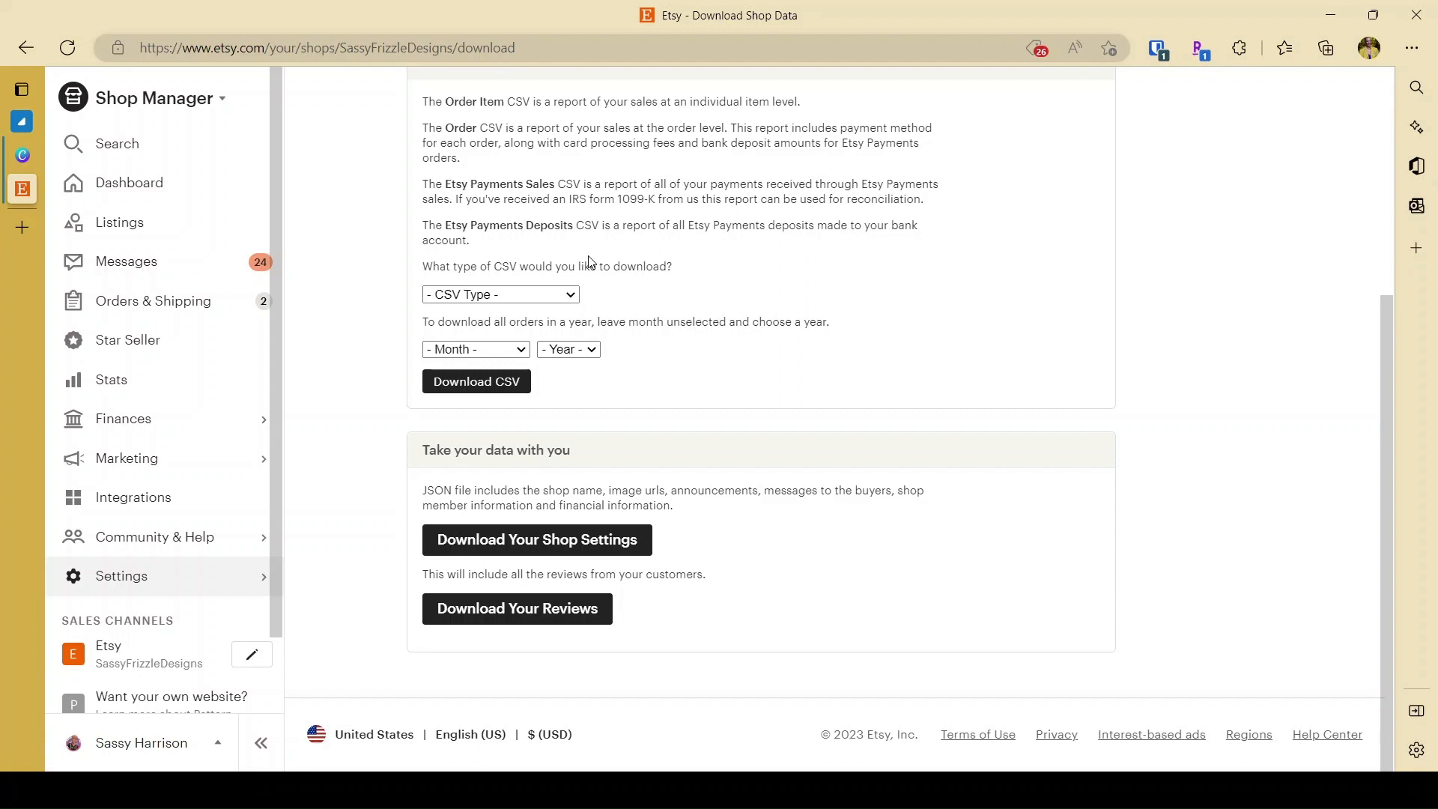
pyautogui.click(539, 614)
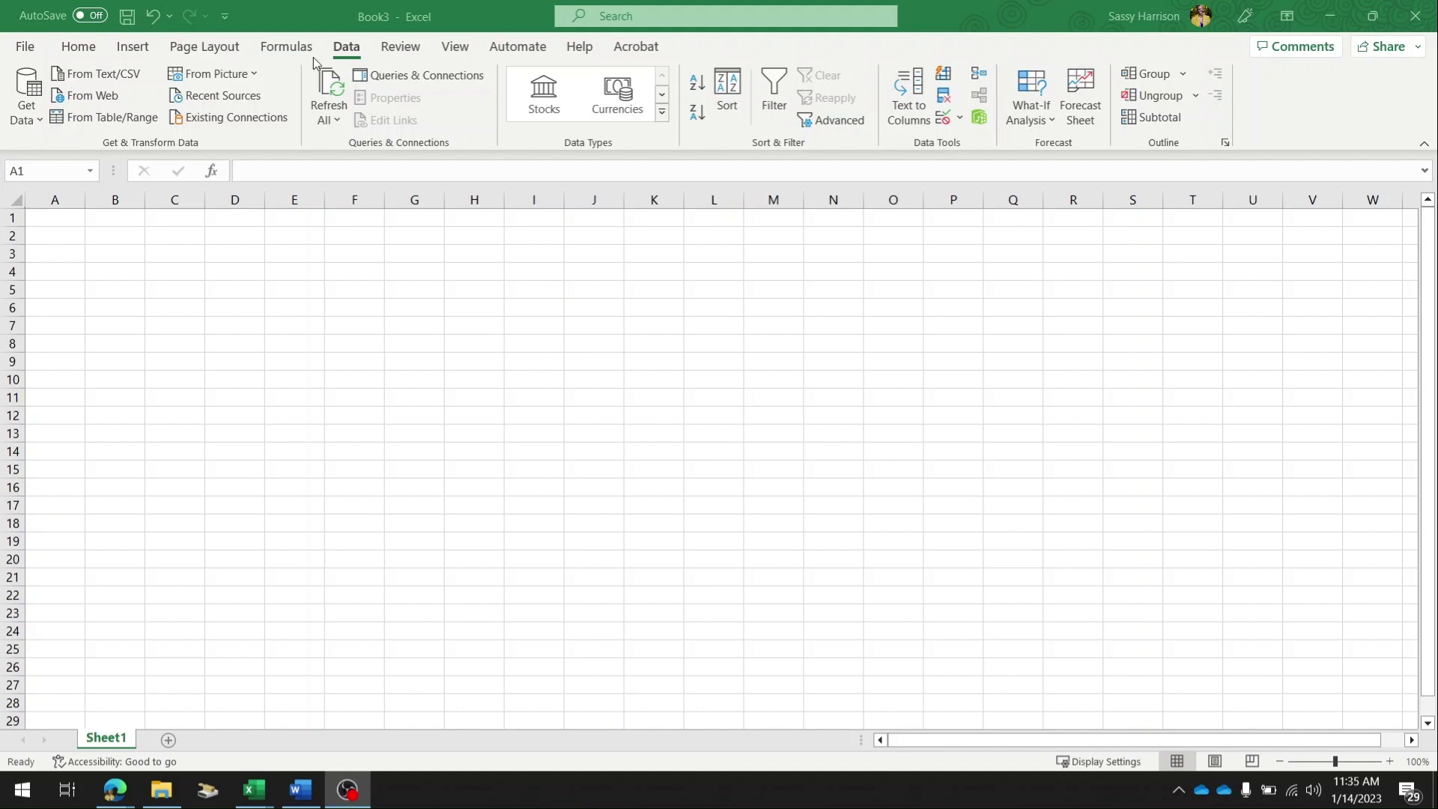
# Switch to Excel and import the downloaded Etsyreviews JSON file into the Power Query Editor.
pyautogui.click(355, 50)
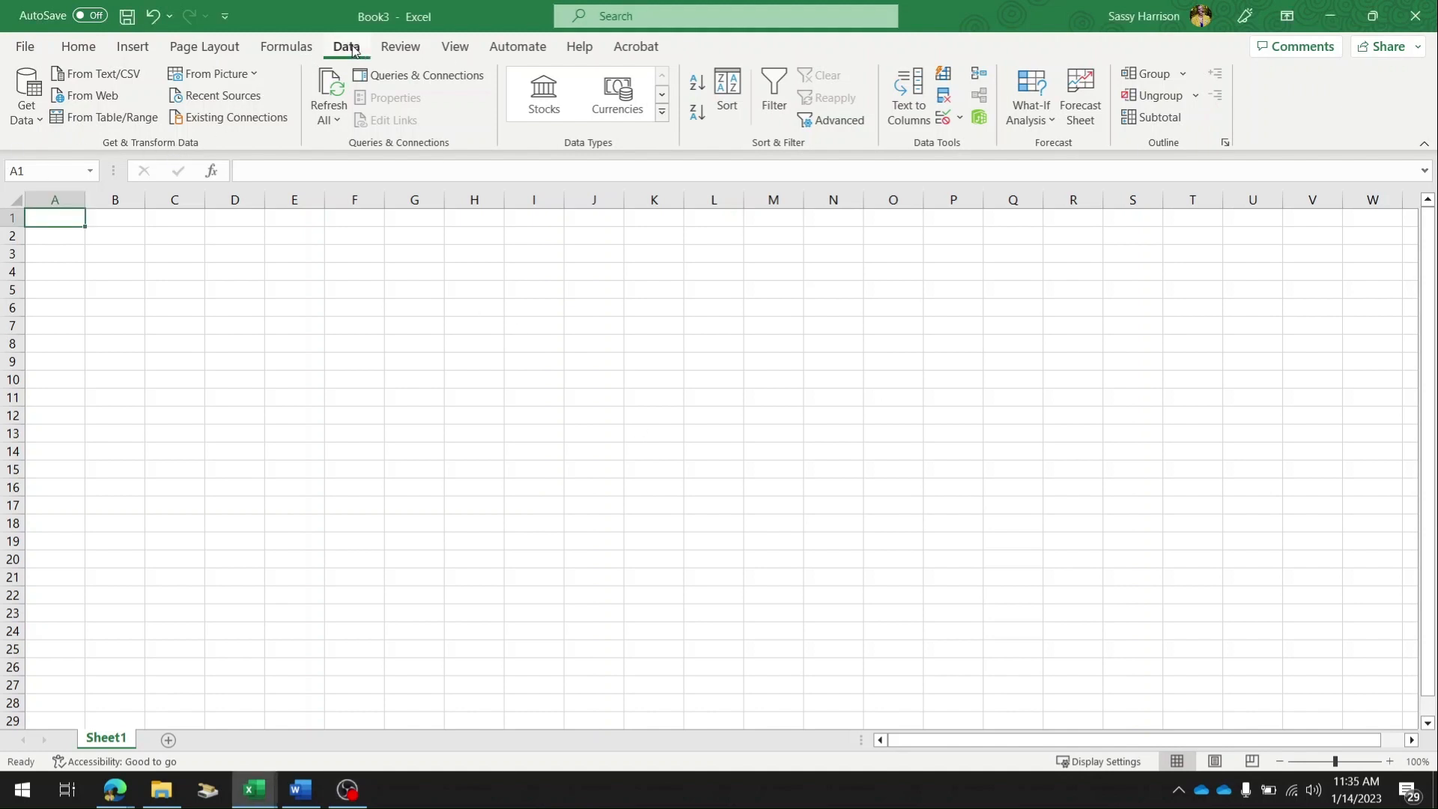
pyautogui.click(17, 120)
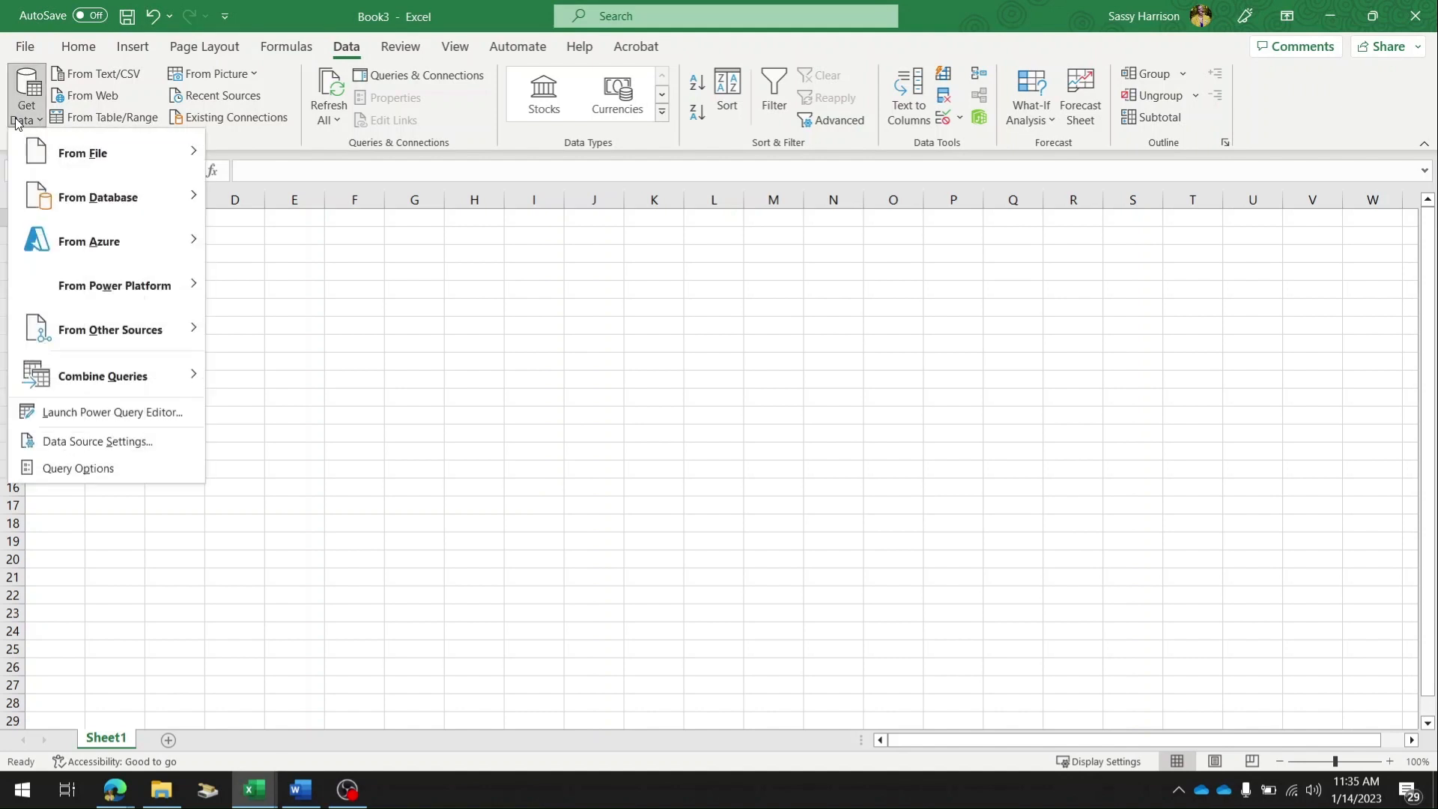
pyautogui.moveTo(54, 154)
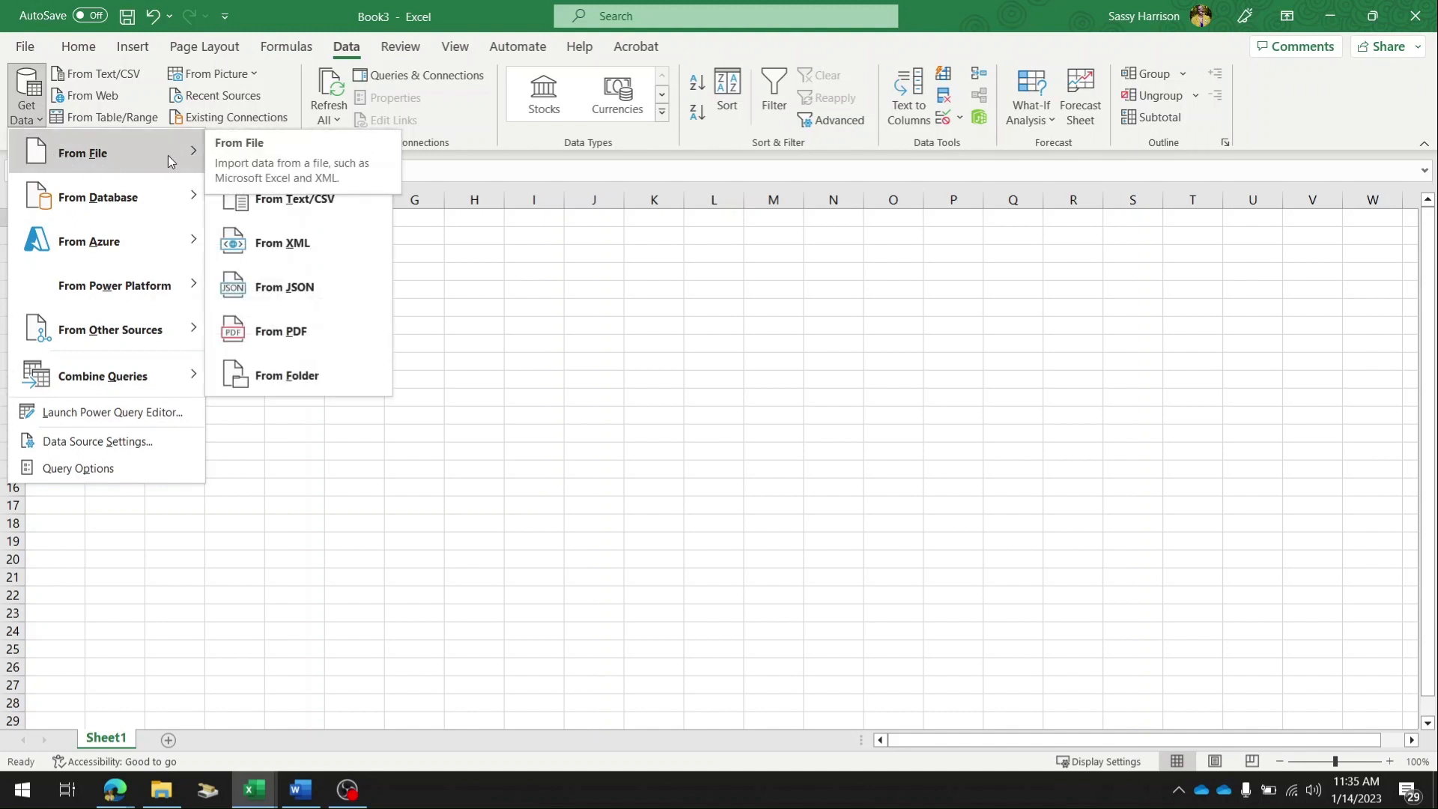
pyautogui.click(280, 288)
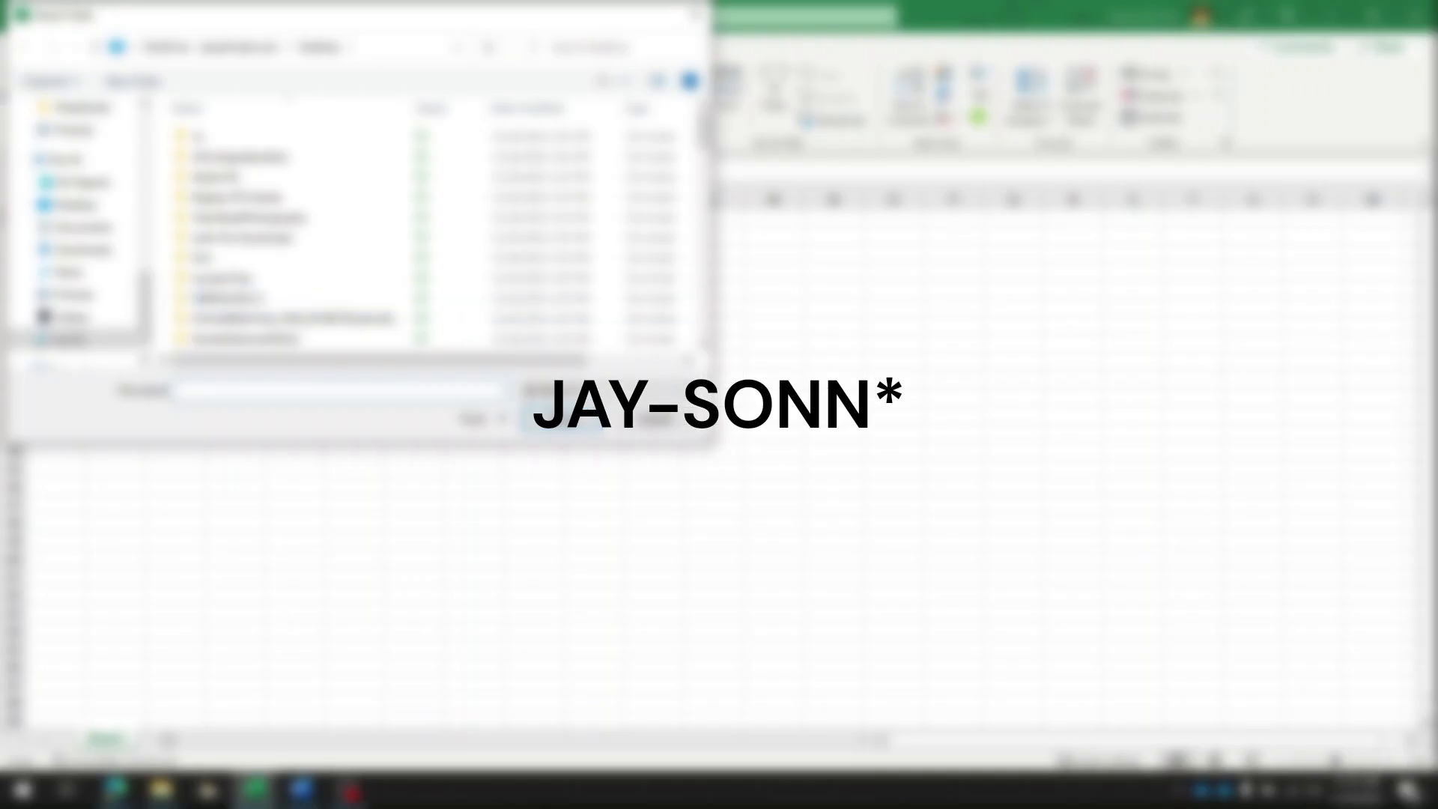
pyautogui.scroll(10, 124, 184)
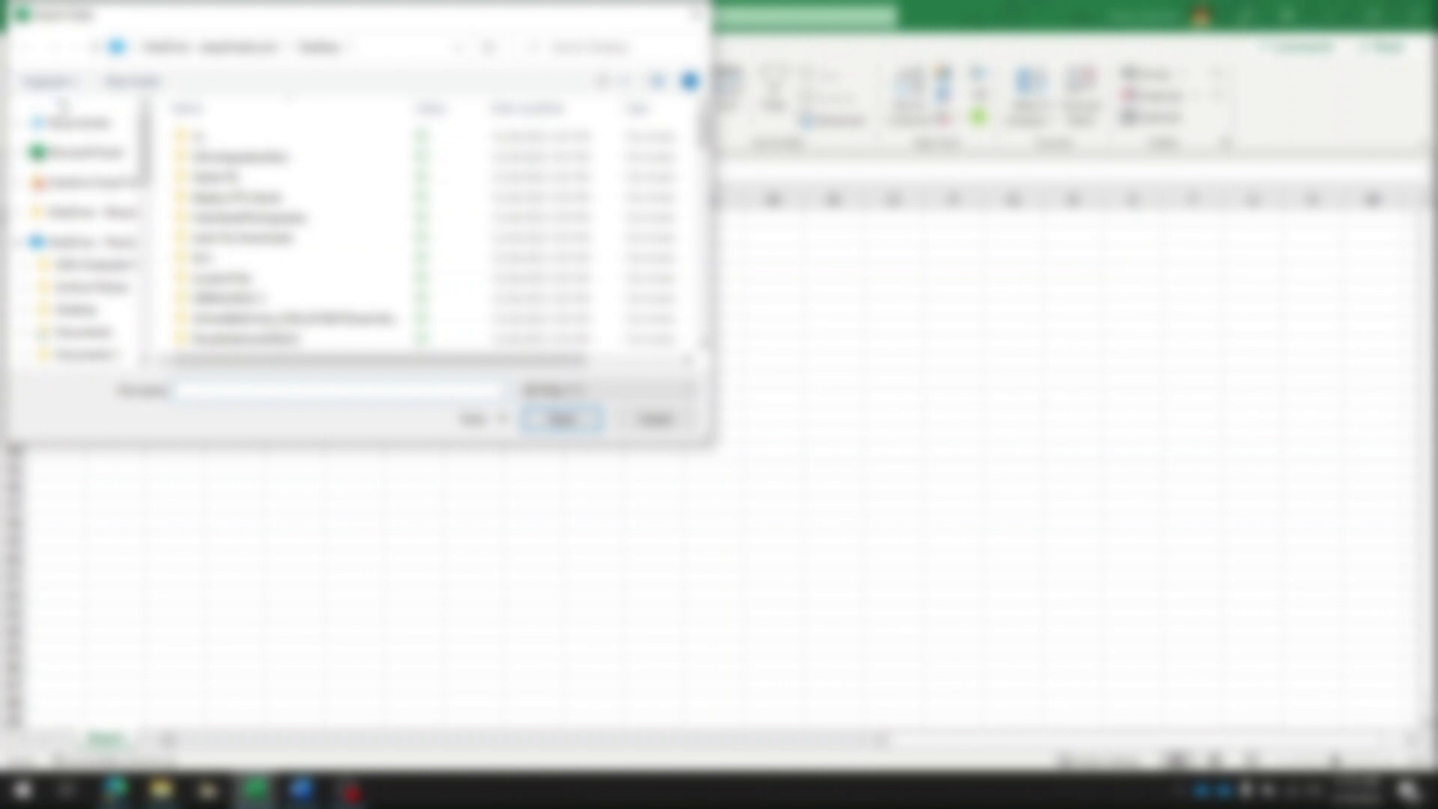
pyautogui.click(75, 122)
pyautogui.scroll(3, 299, 241)
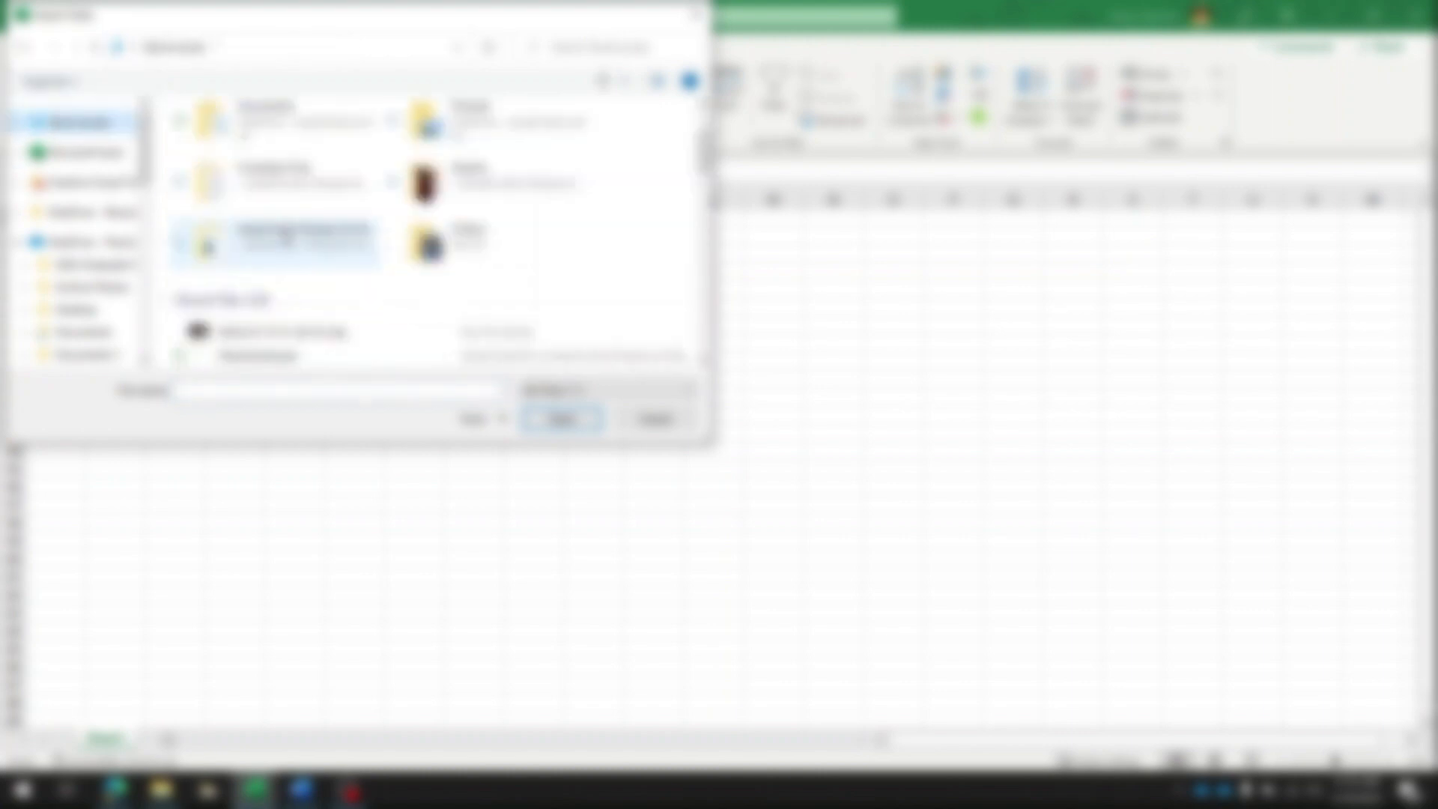
pyautogui.scroll(-1, 234, 301)
pyautogui.click(254, 285)
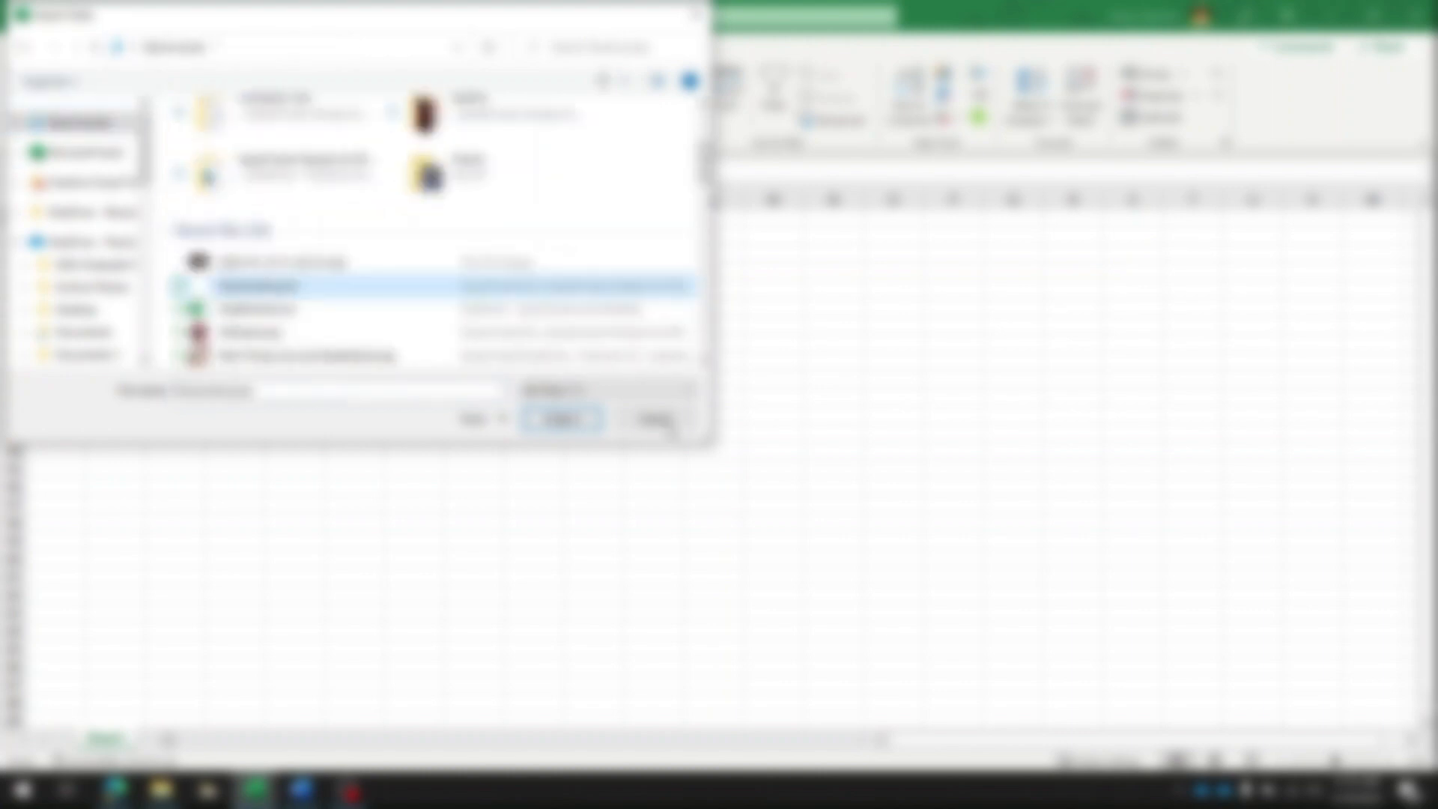
pyautogui.click(558, 417)
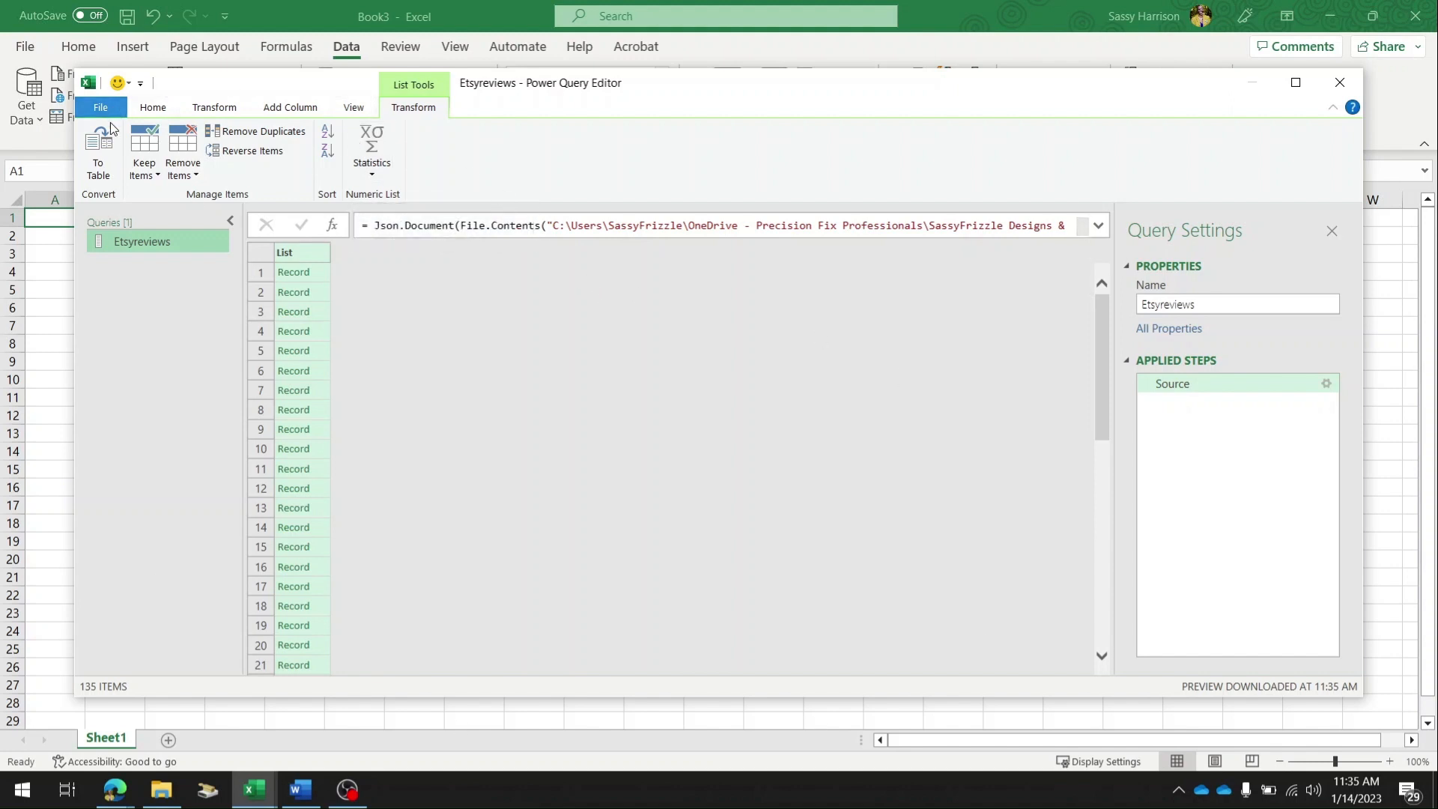
# Convert the list of review records to a table with delimiter None and extra columns handled as Show as errors.
pyautogui.click(109, 176)
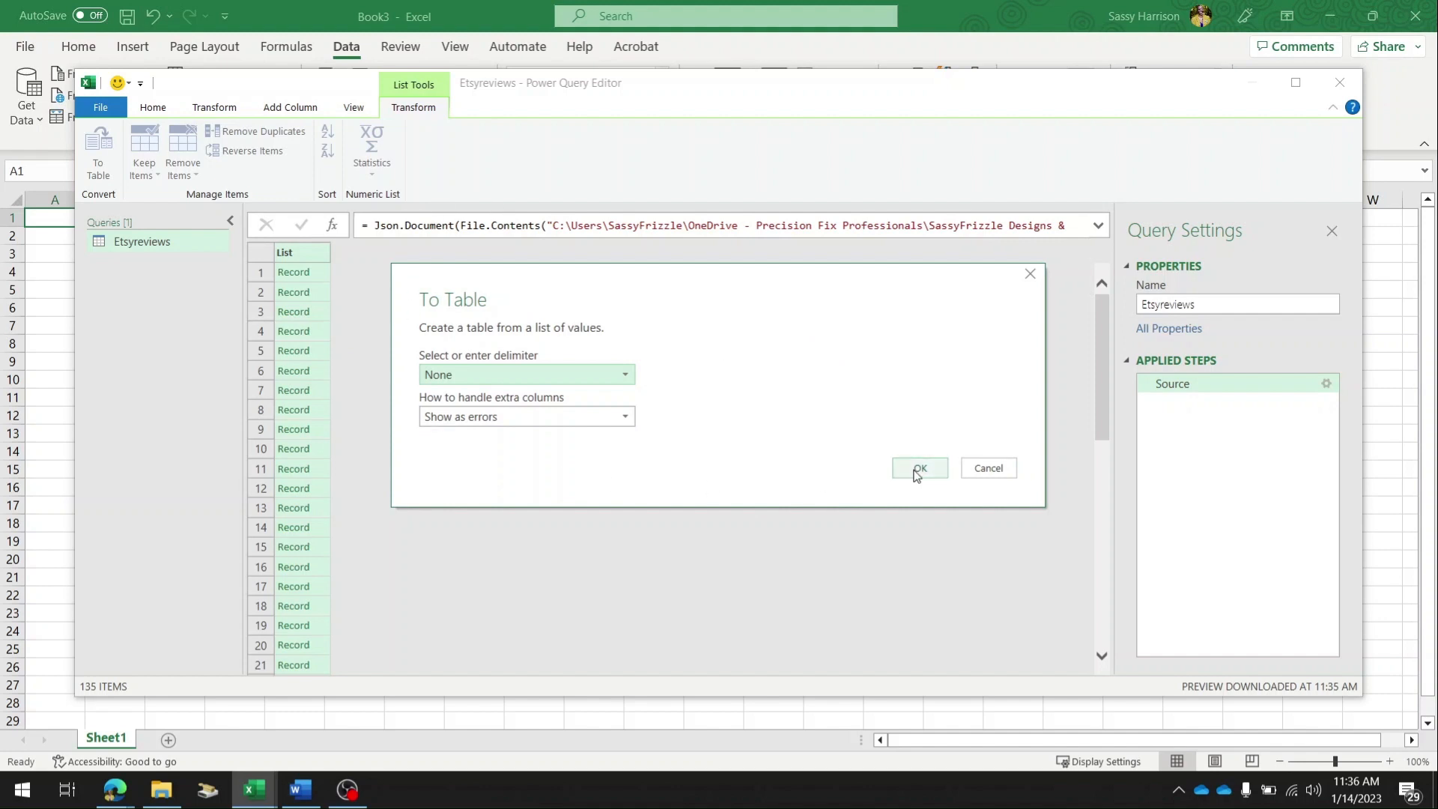
pyautogui.click(918, 469)
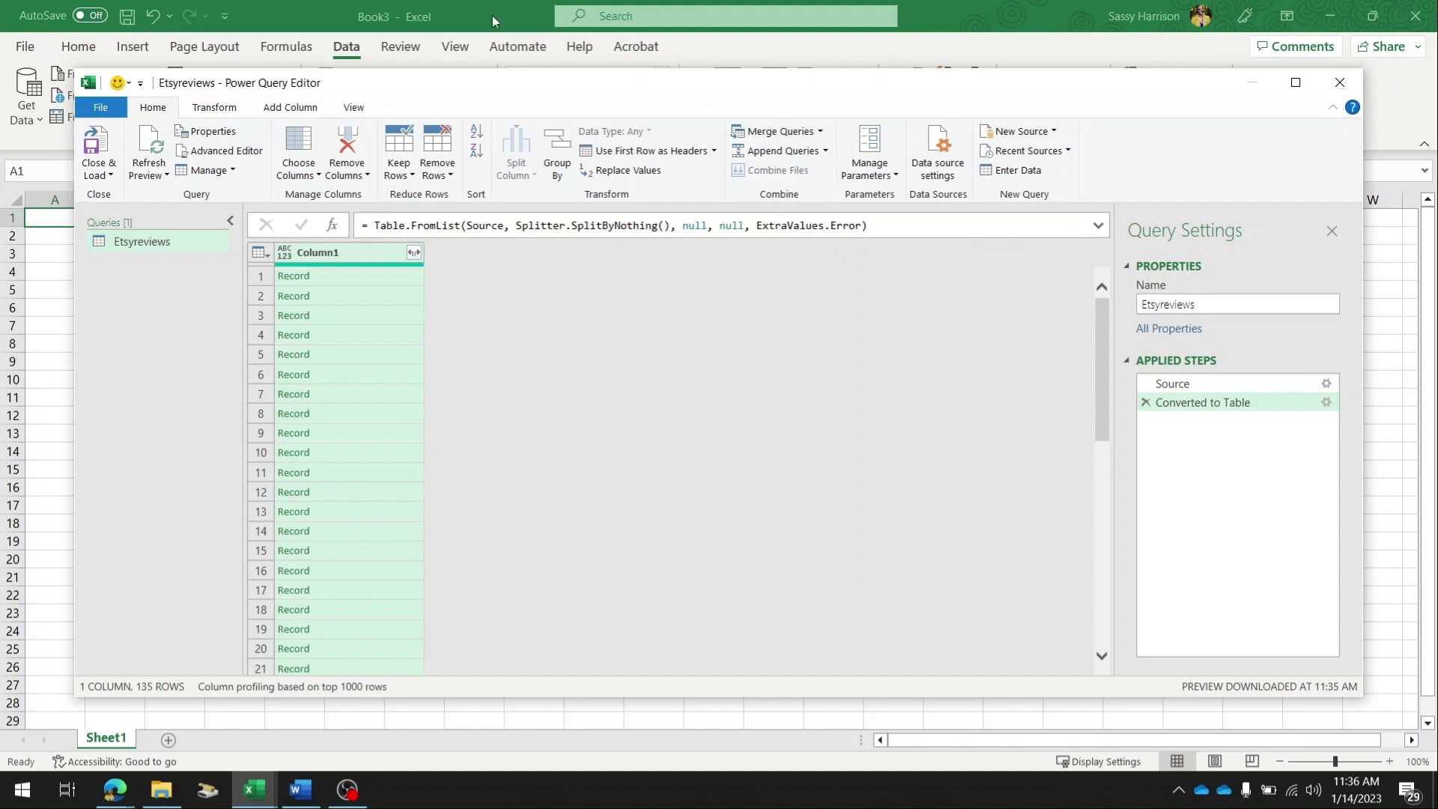
pyautogui.scroll(-6, 329, 294)
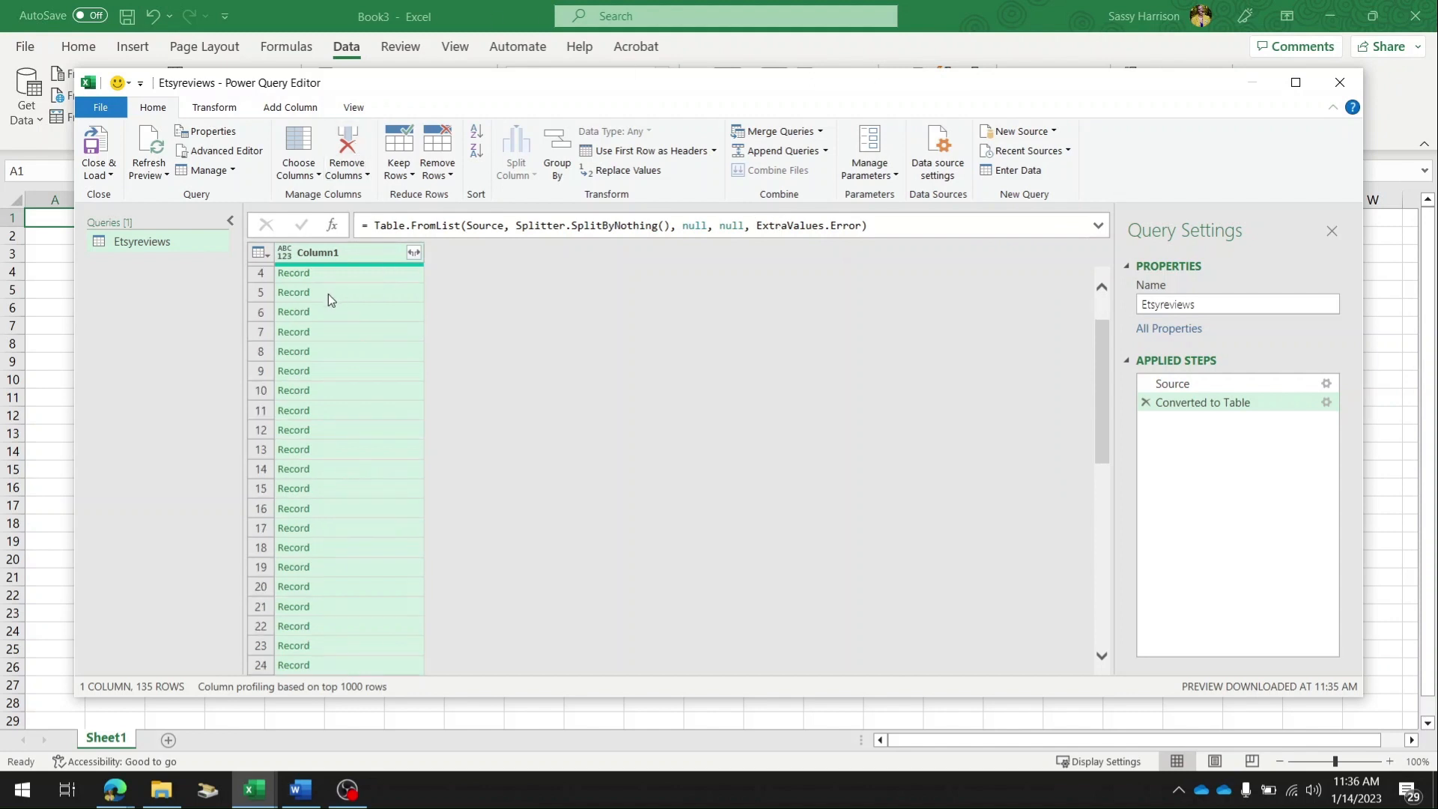
pyautogui.scroll(-5, 322, 295)
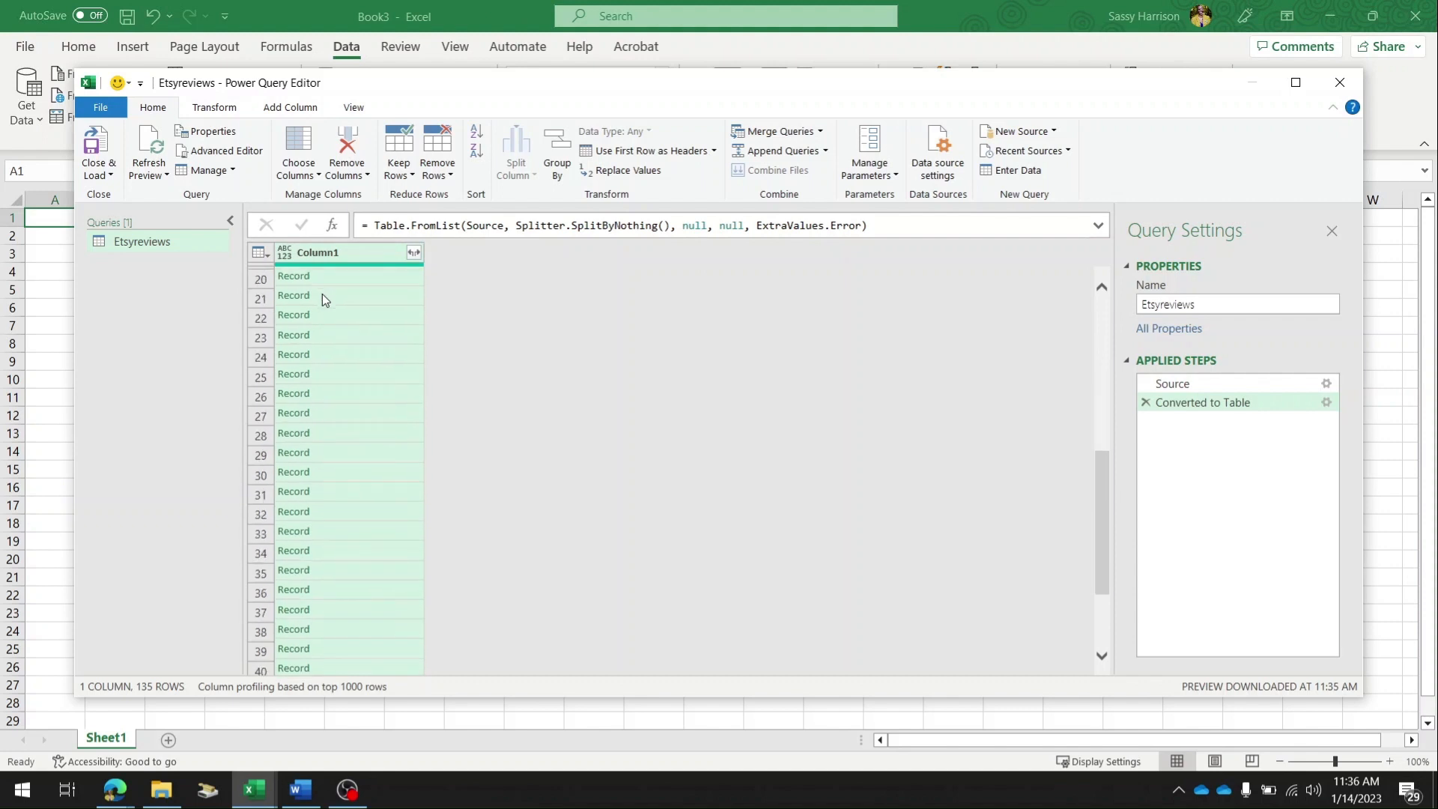
pyautogui.scroll(-18, 322, 296)
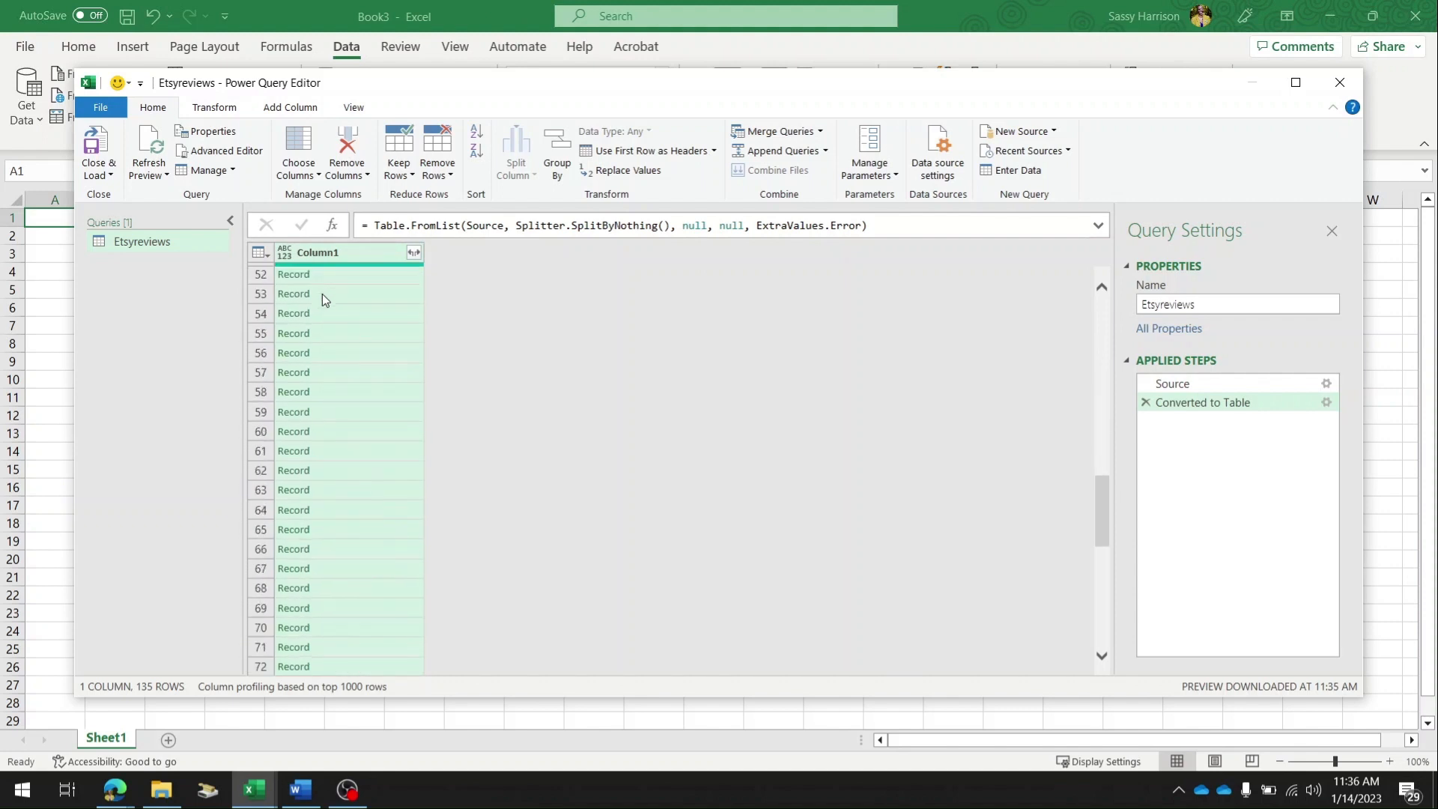
pyautogui.scroll(-7, 322, 296)
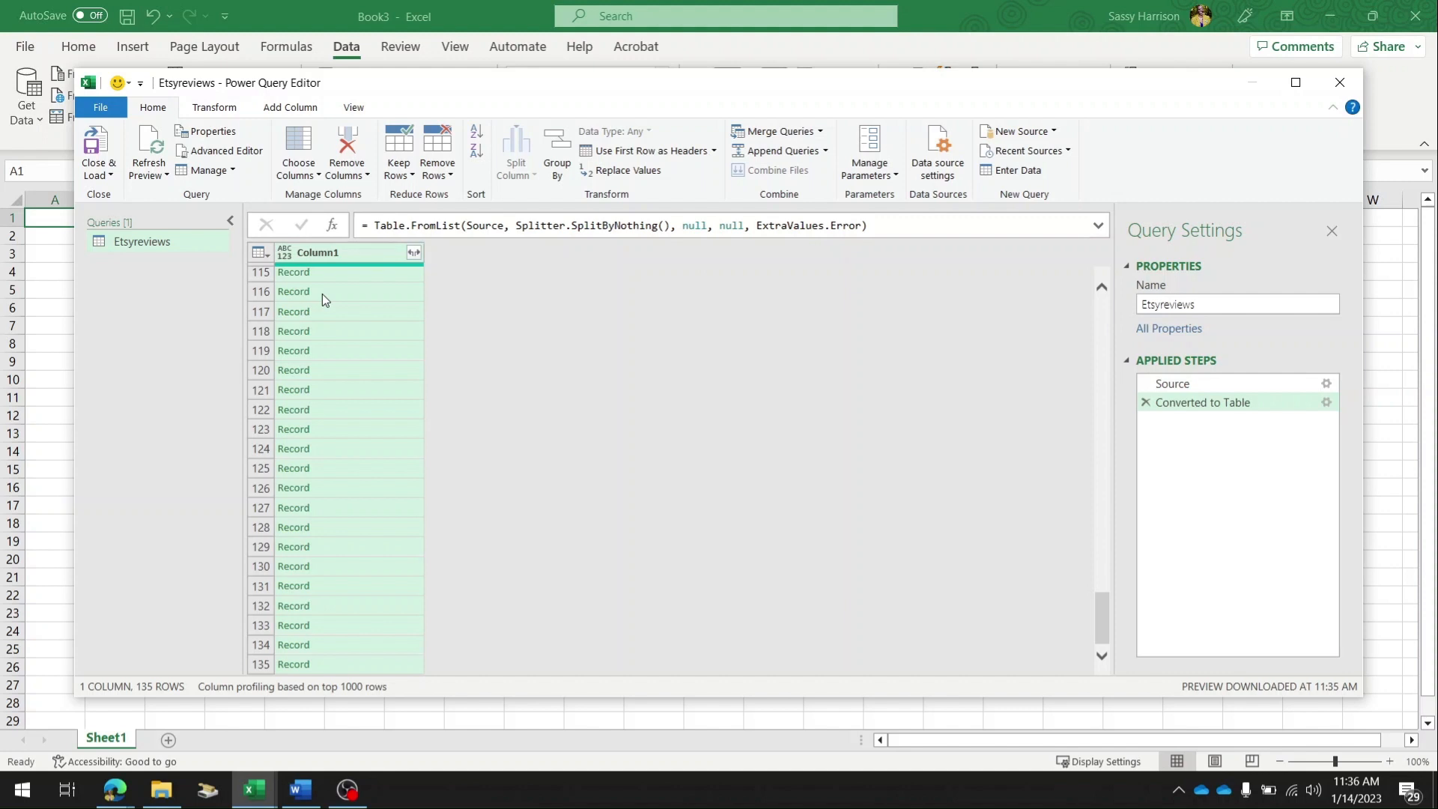
# Expand the records in Column1 to include only the reviewer, star_rating and message fields.
pyautogui.click(413, 253)
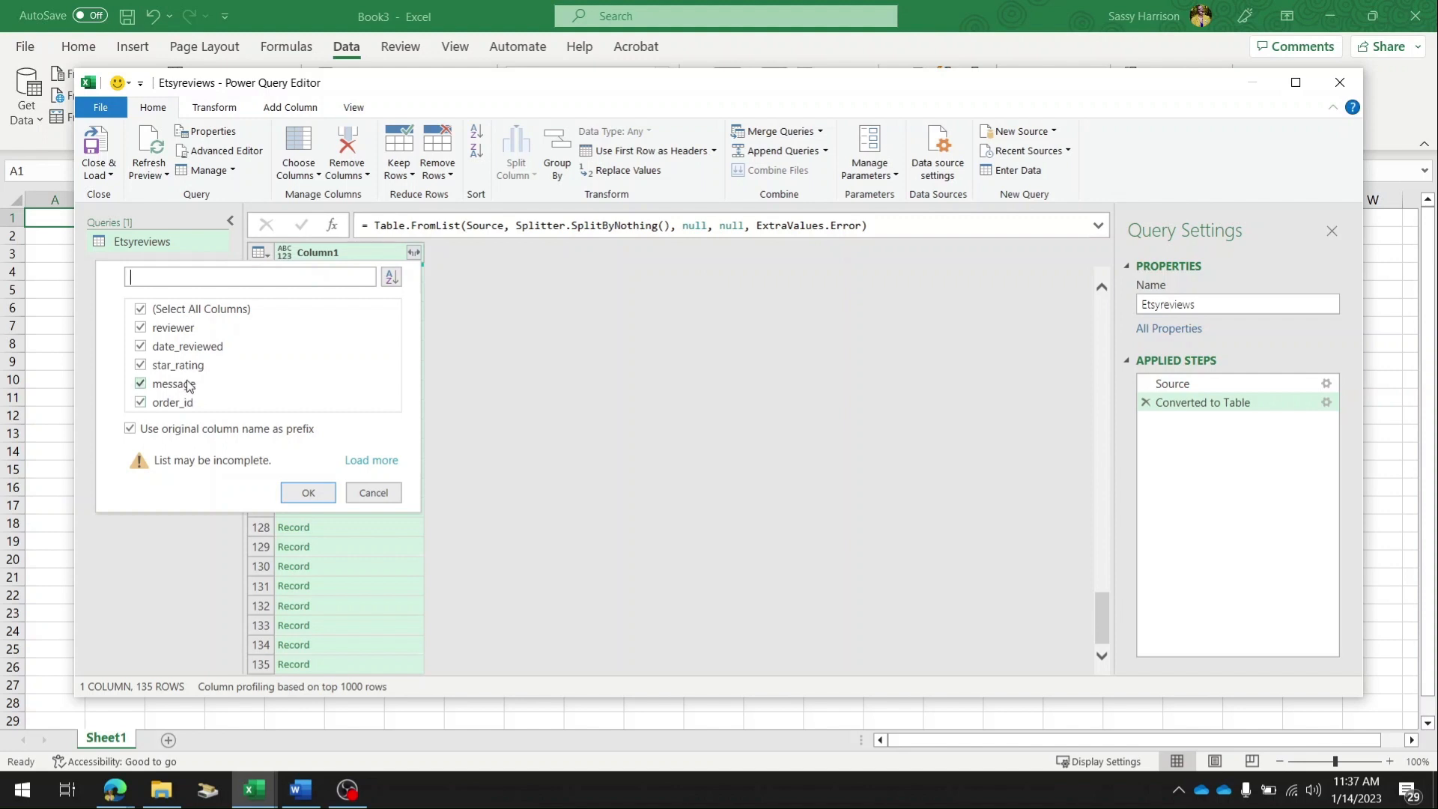
pyautogui.click(140, 308)
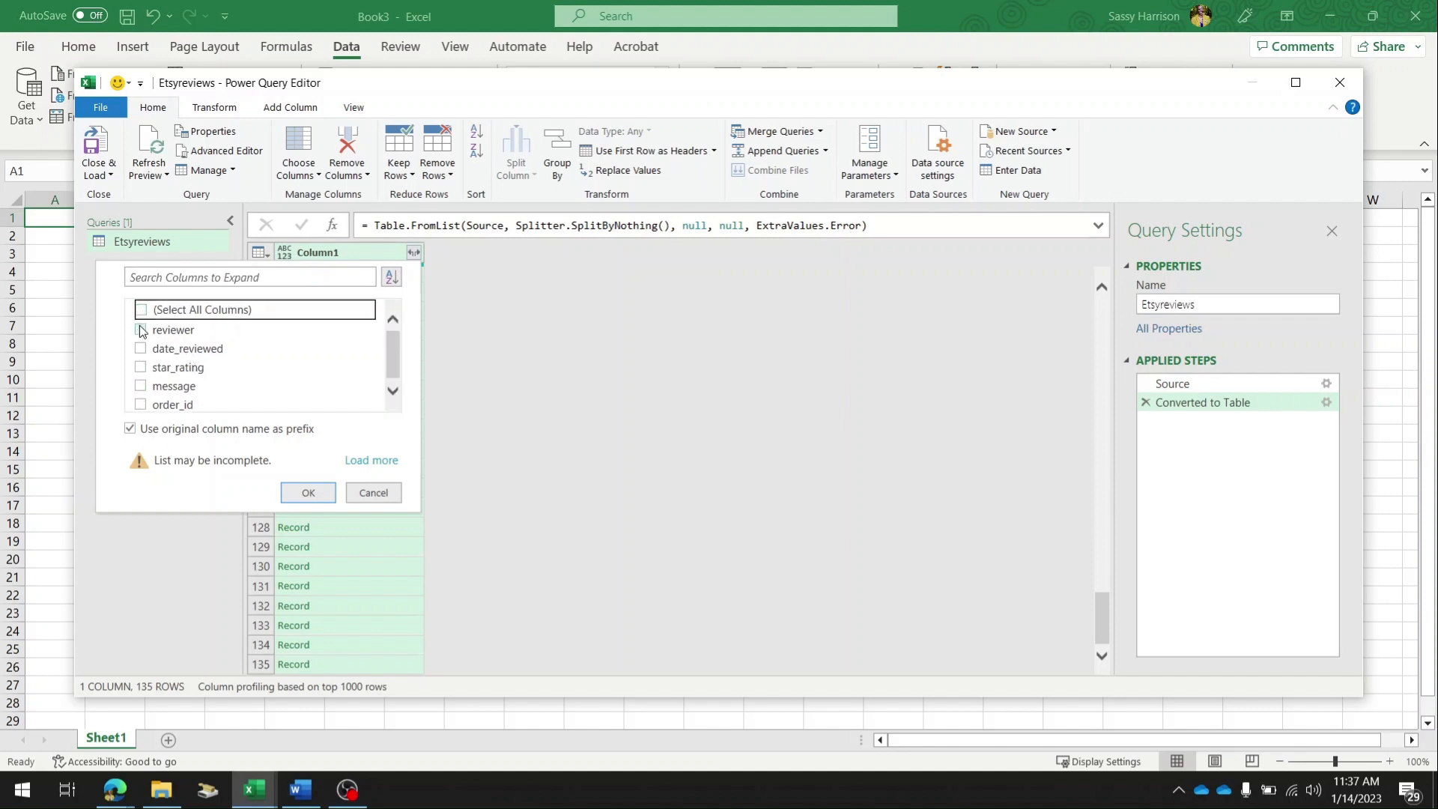
pyautogui.click(141, 330)
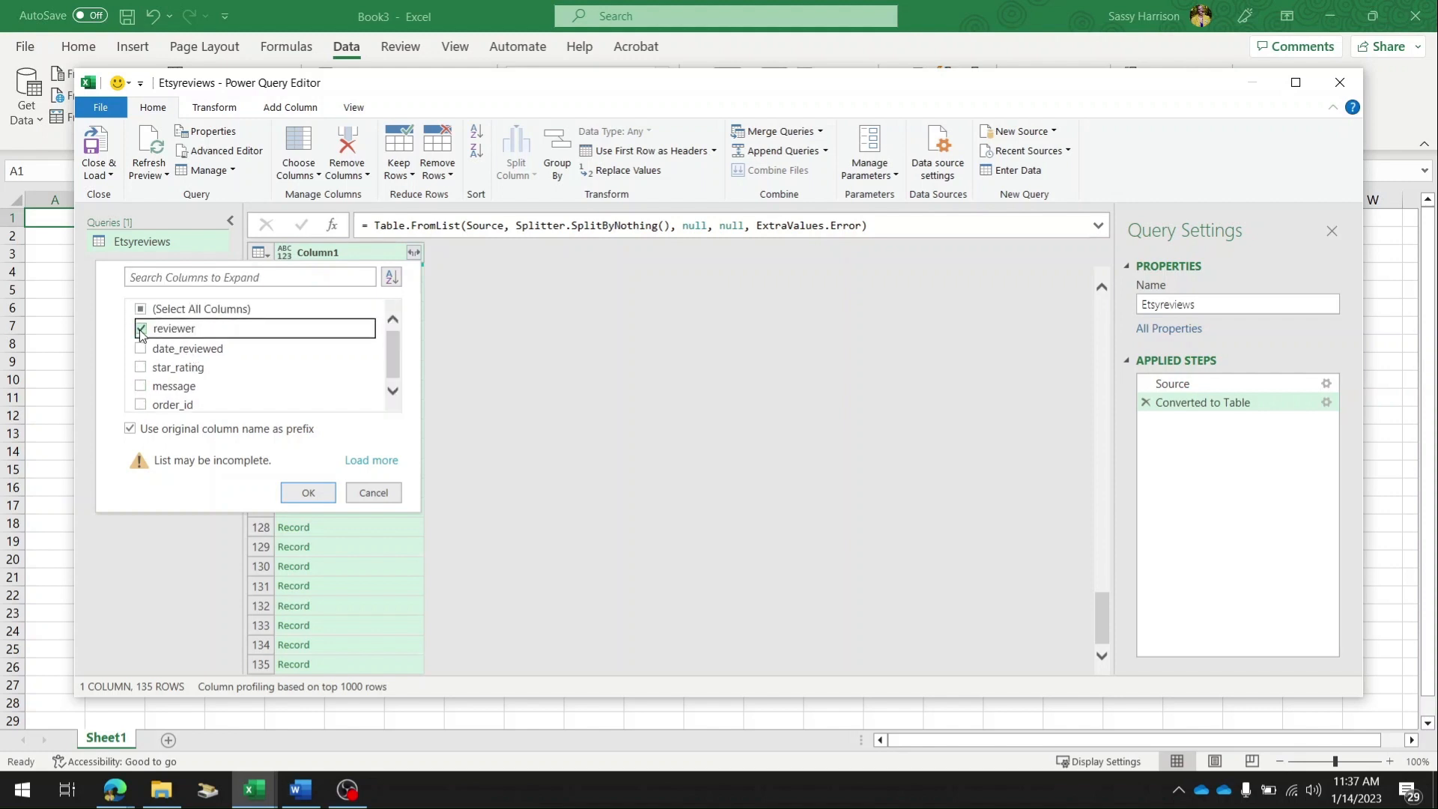
pyautogui.click(141, 367)
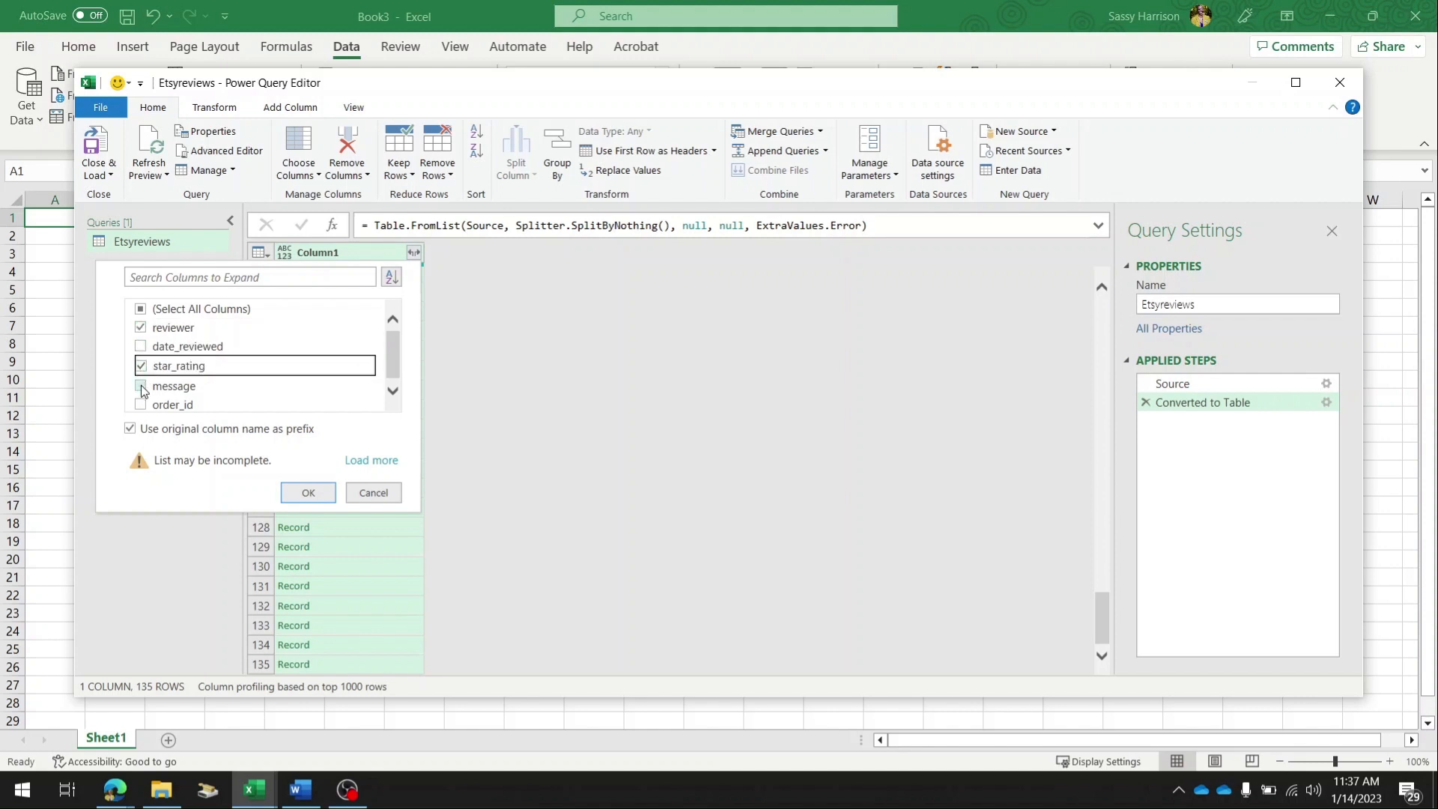
pyautogui.click(142, 387)
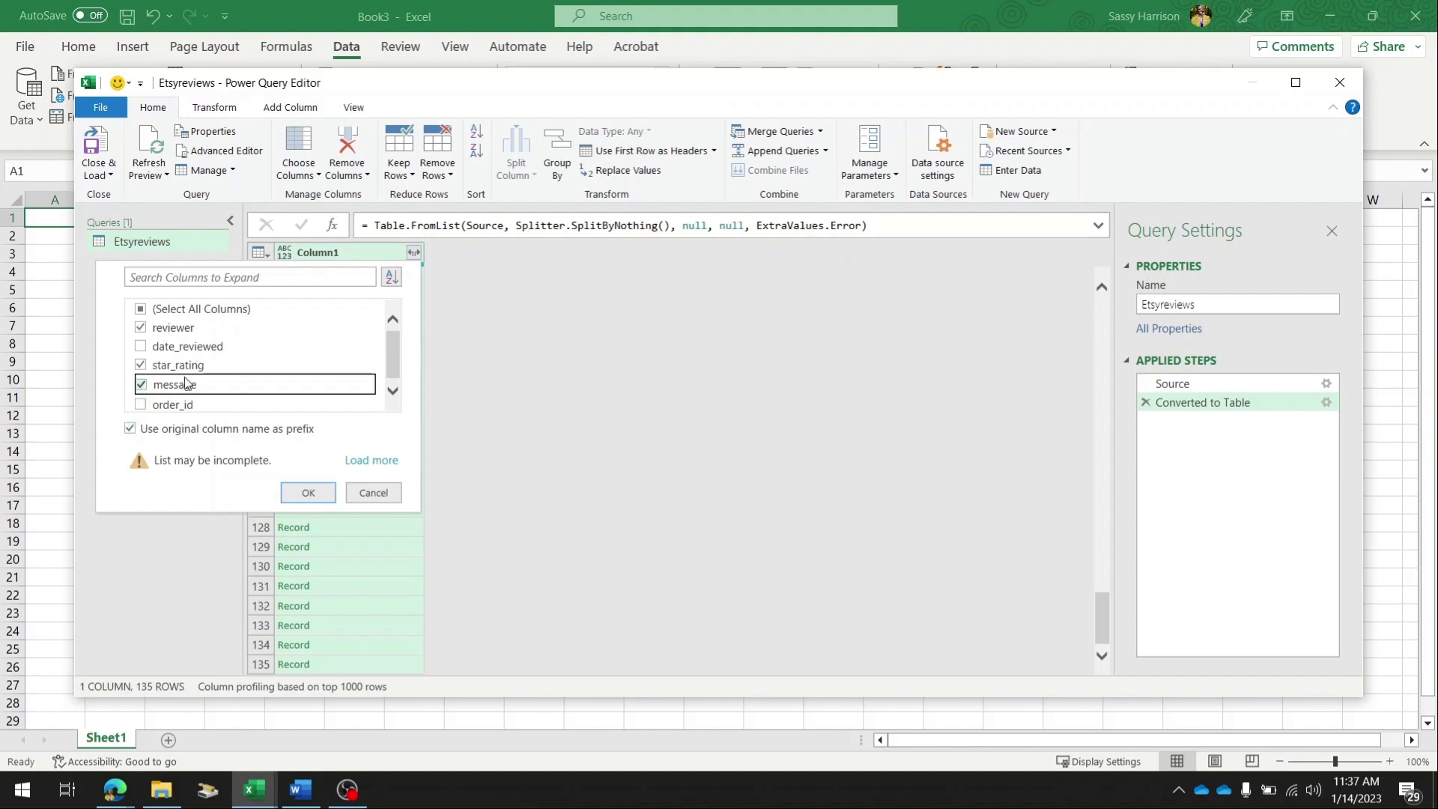
pyautogui.scroll(-1, 286, 370)
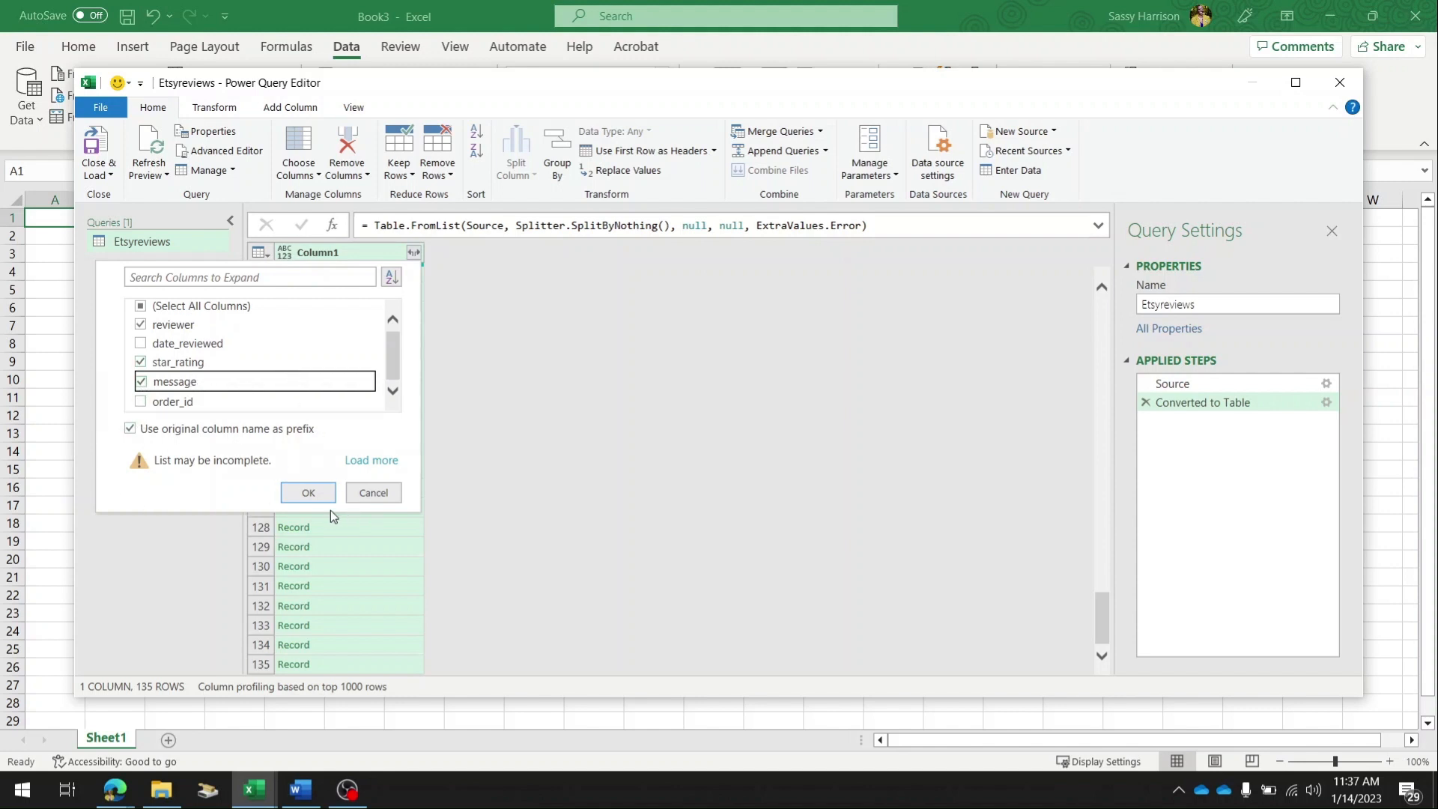
pyautogui.click(317, 496)
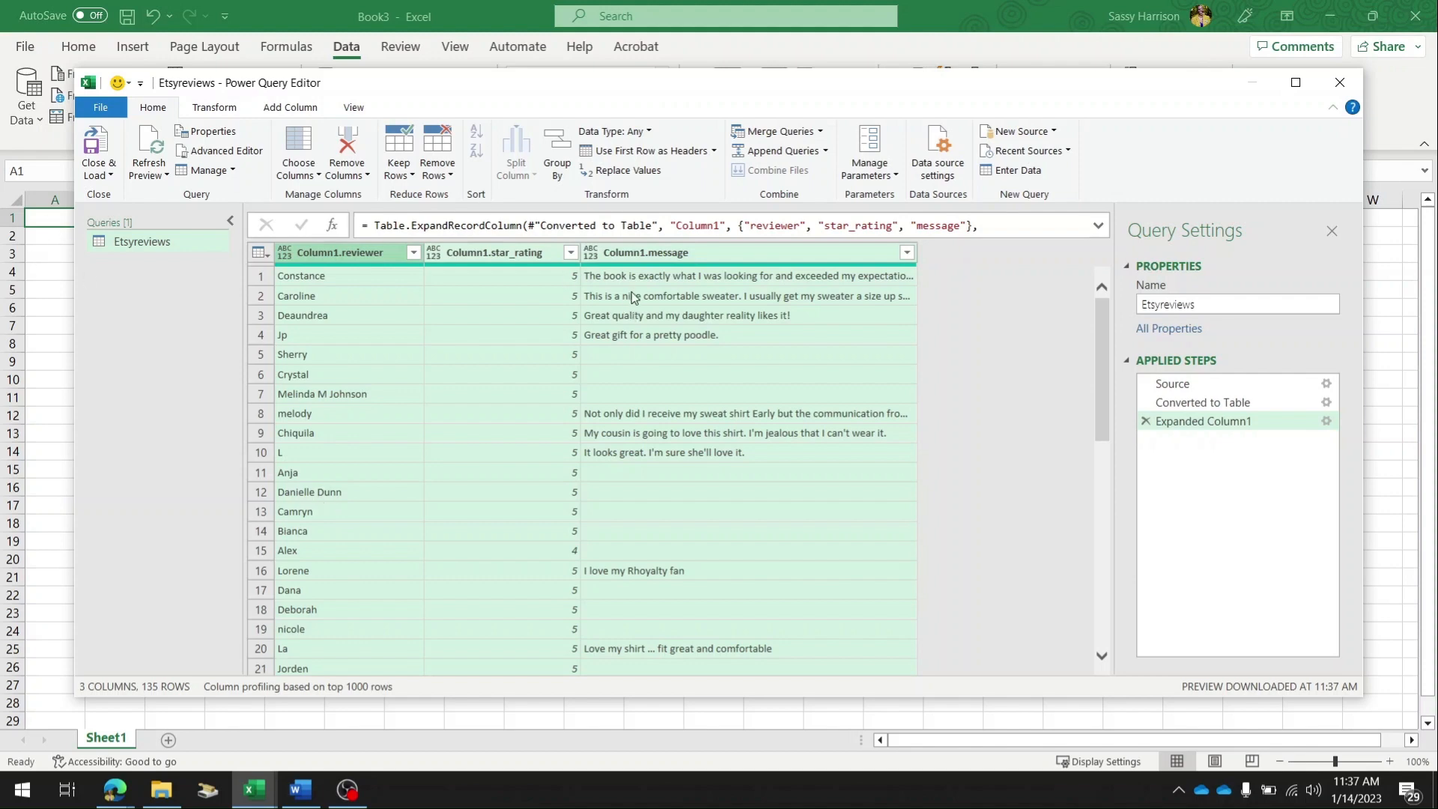
# Look through the expanded reviews and load the Etsyreviews query into the workbook as a table.
pyautogui.scroll(-9, 633, 313)
pyautogui.scroll(-17, 633, 313)
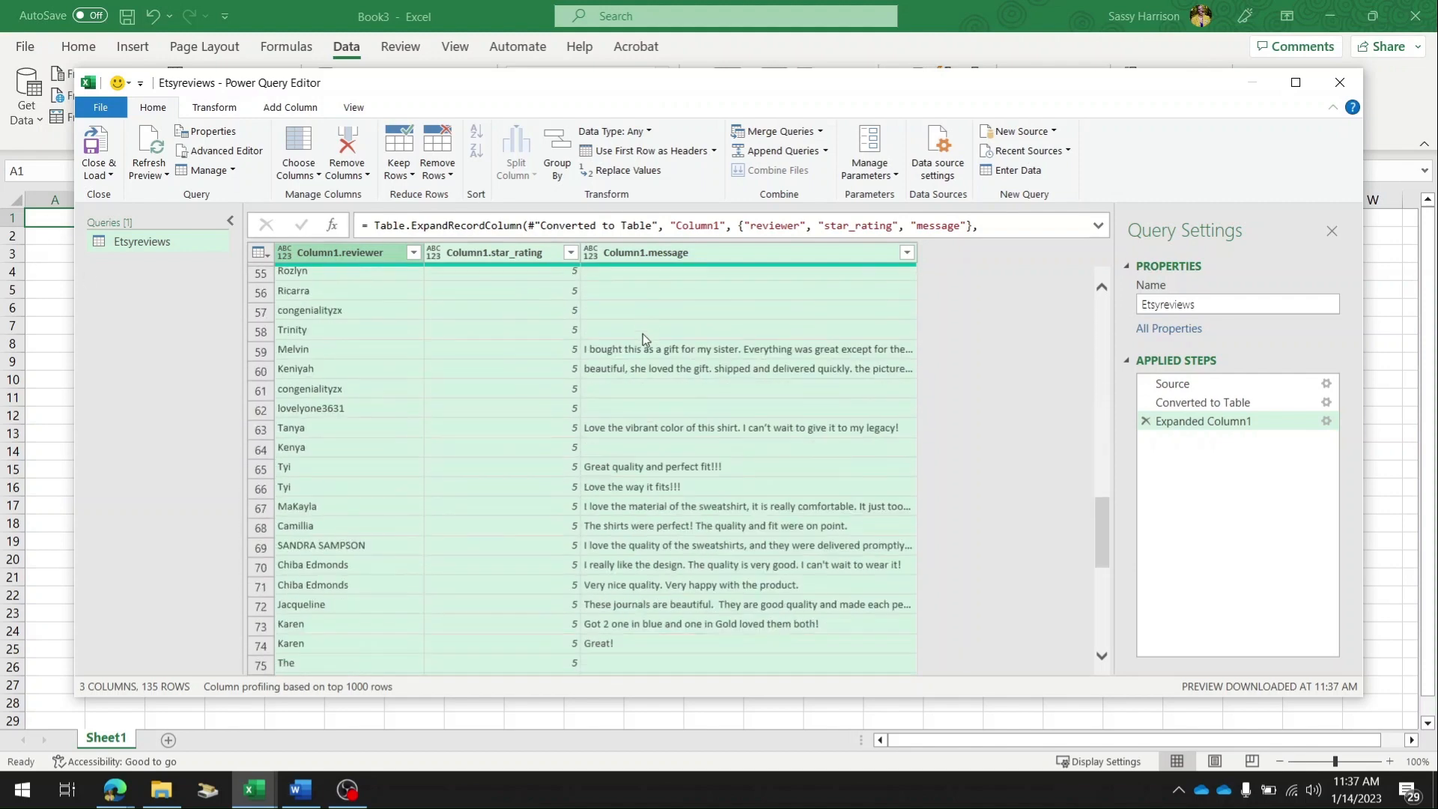
pyautogui.scroll(9, 642, 334)
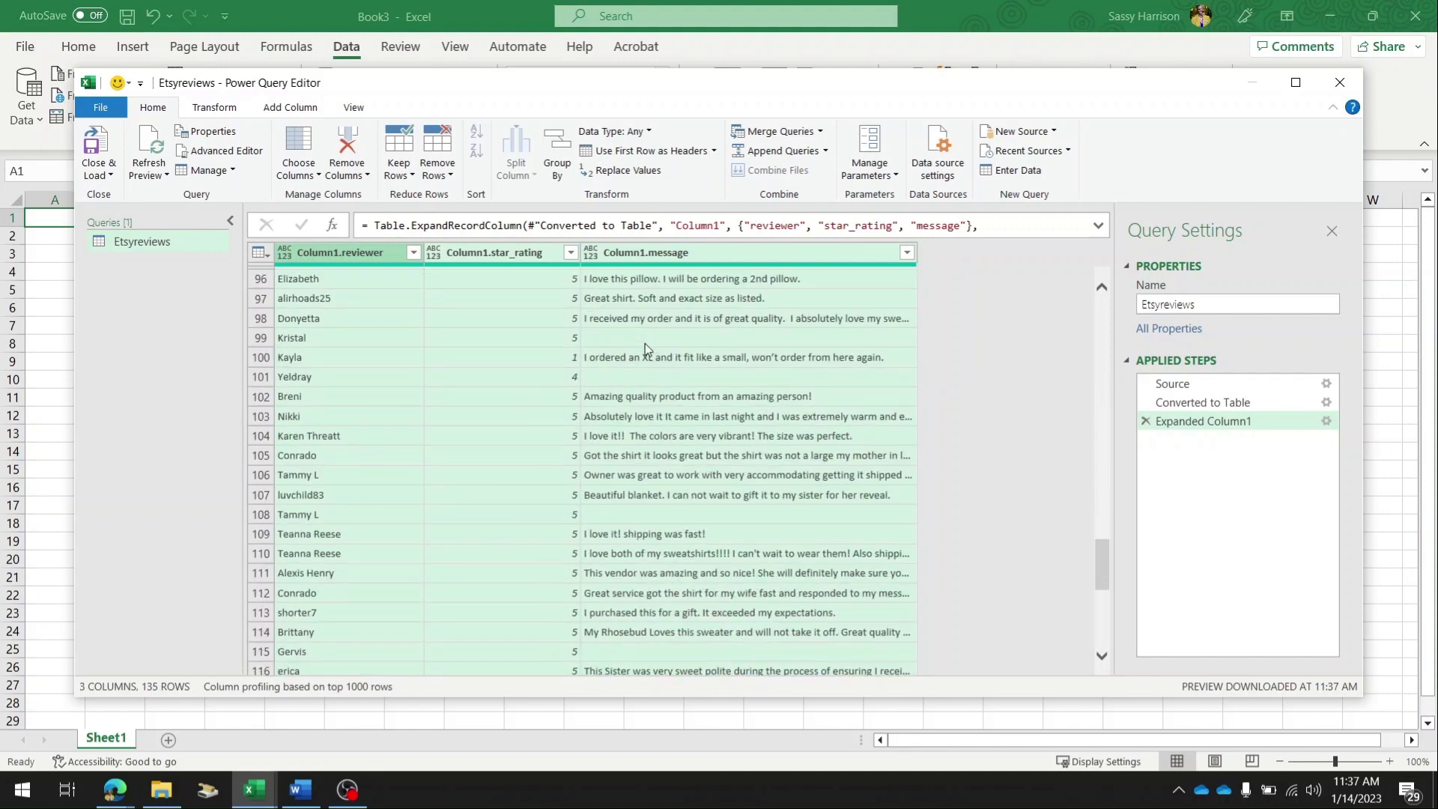
pyautogui.scroll(17, 647, 350)
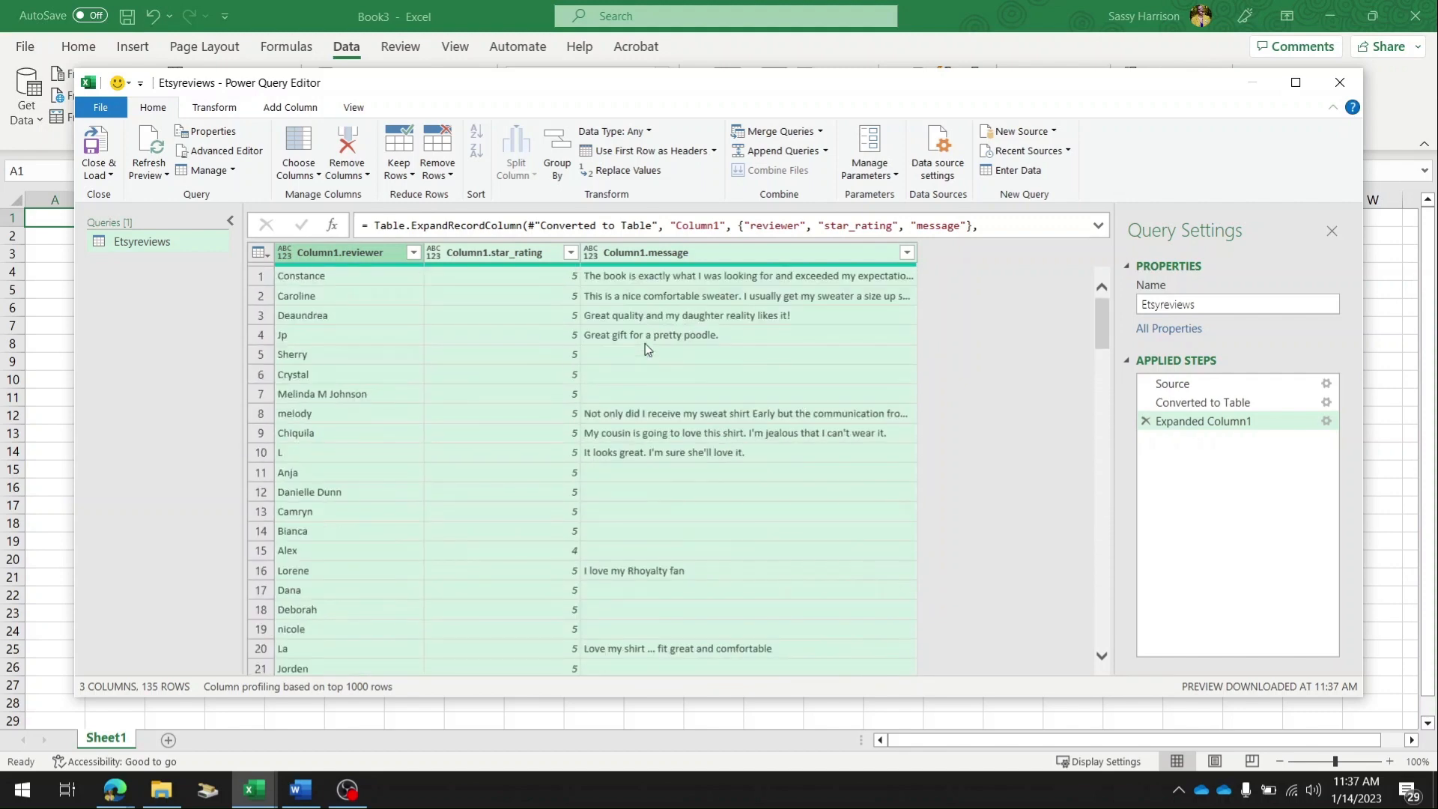
pyautogui.click(94, 143)
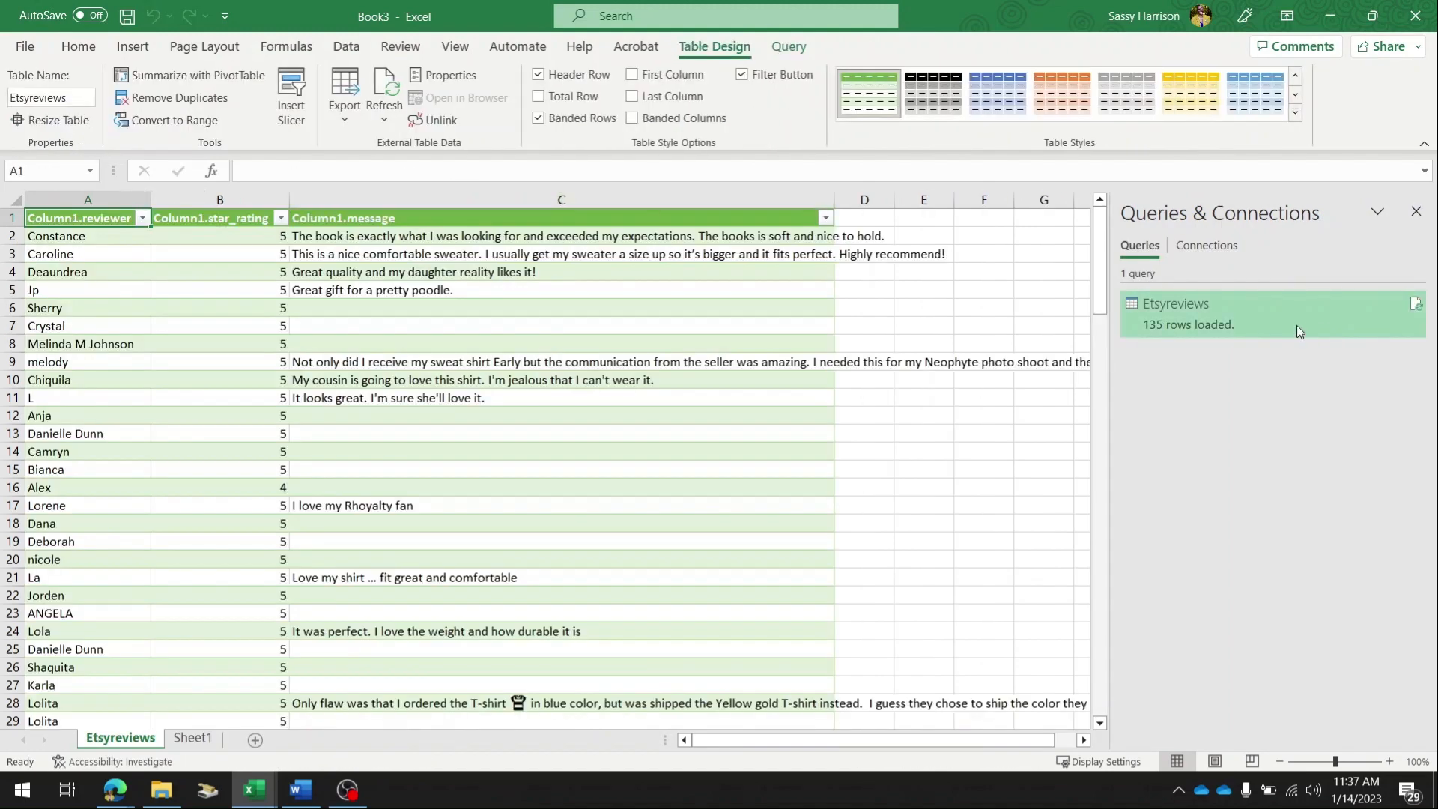
pyautogui.moveTo(1238, 317)
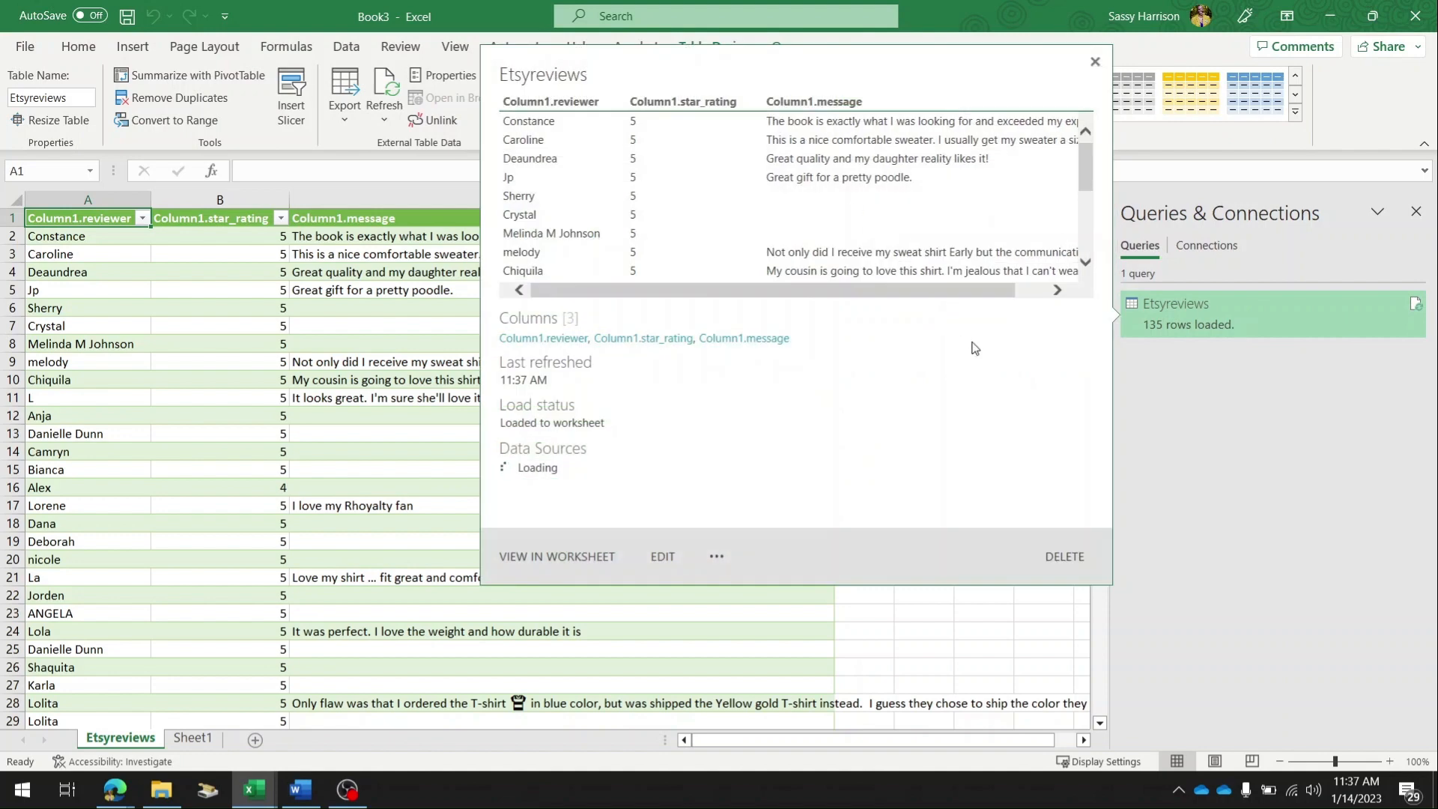
# Close the query preview and filter the Column1.message column to exclude the blank reviews.
pyautogui.click(1095, 62)
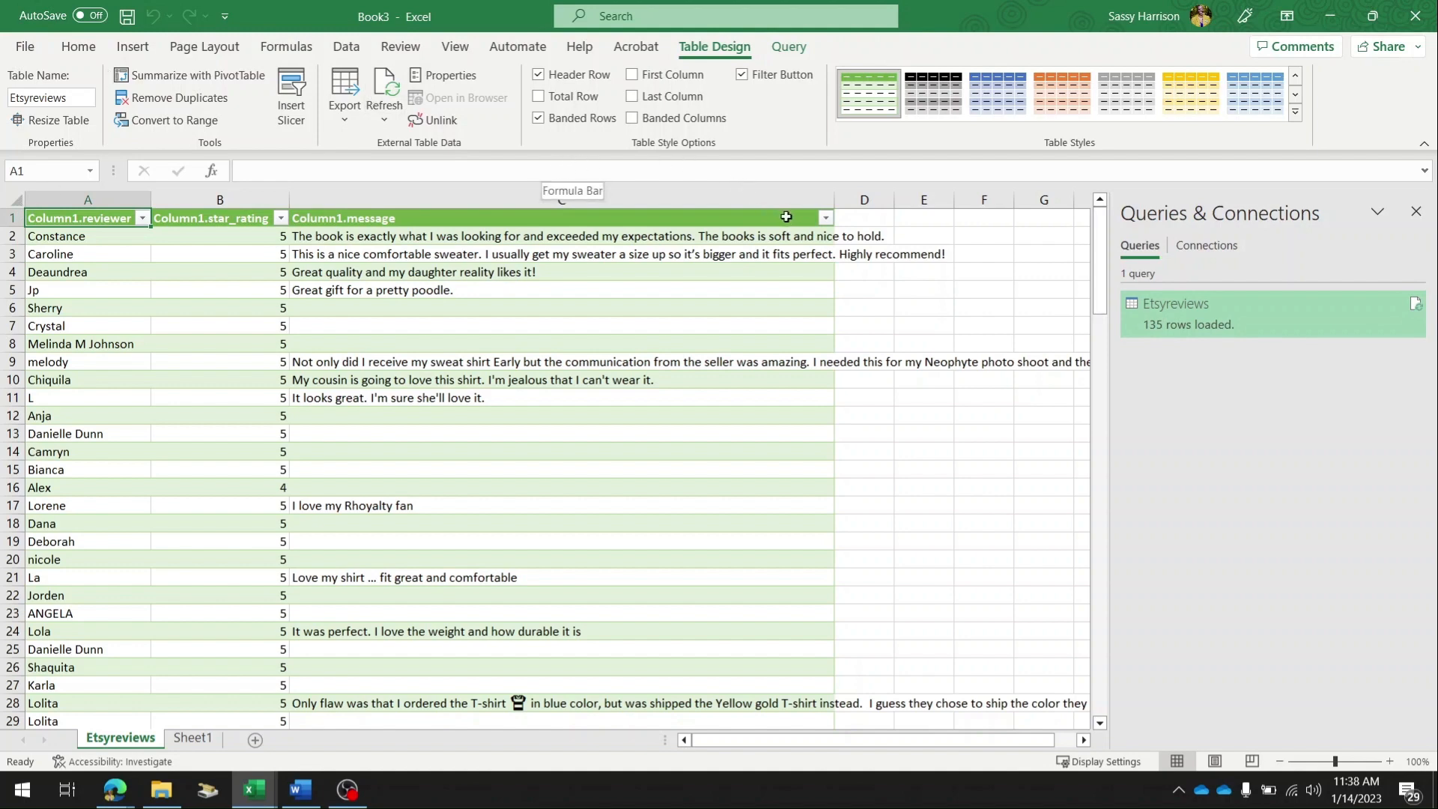
pyautogui.click(825, 218)
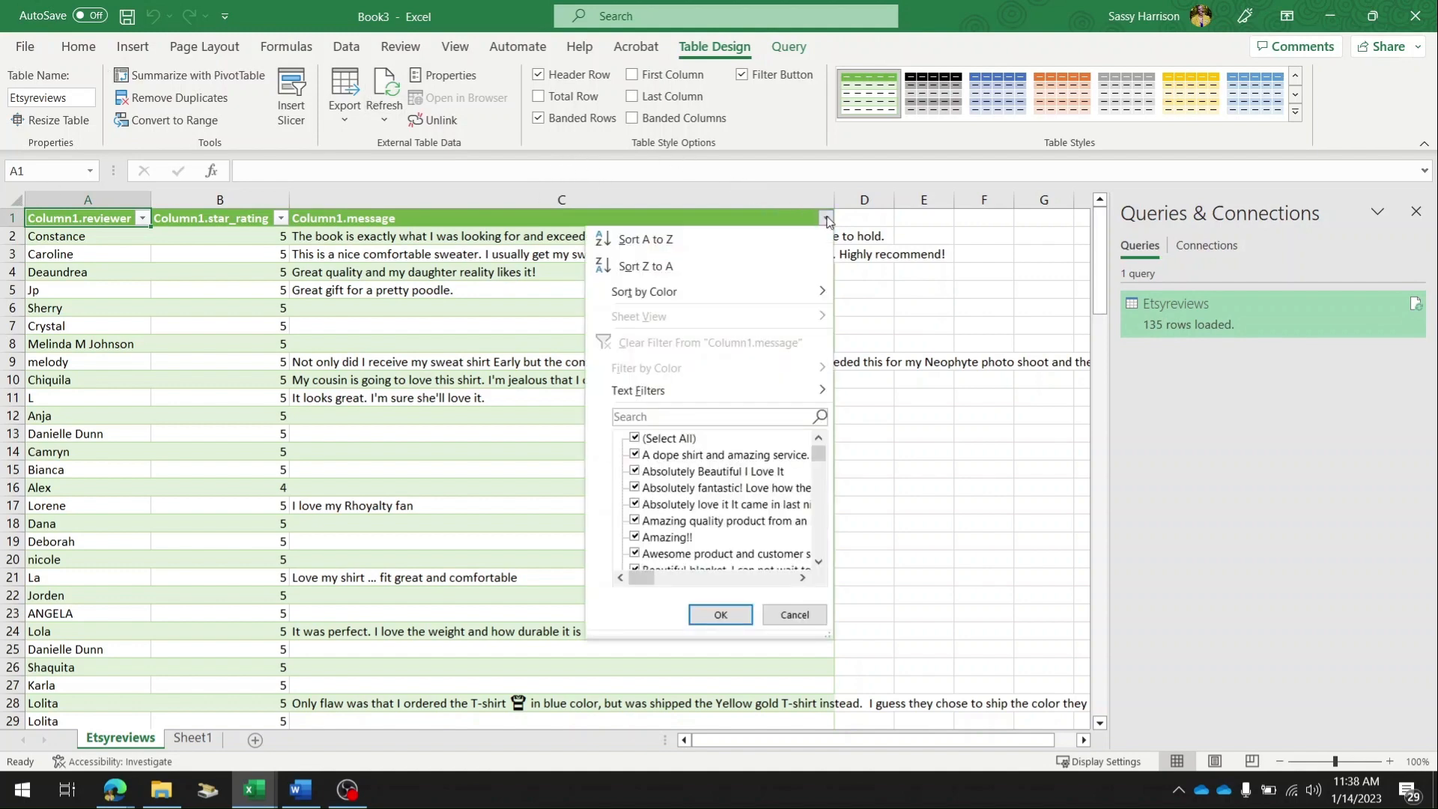
pyautogui.scroll(-10, 736, 469)
pyautogui.scroll(-10, 736, 469)
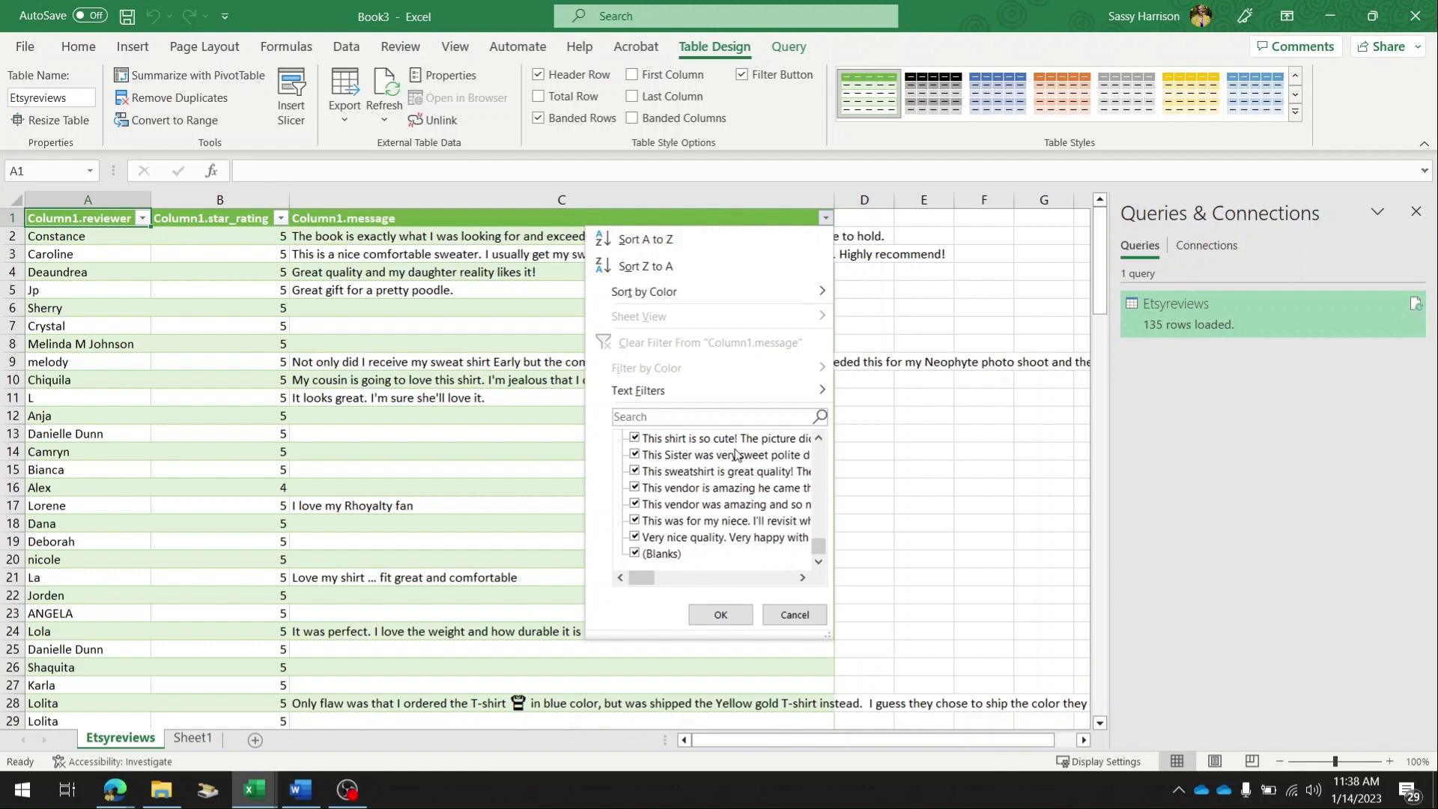
pyautogui.click(656, 554)
pyautogui.click(721, 614)
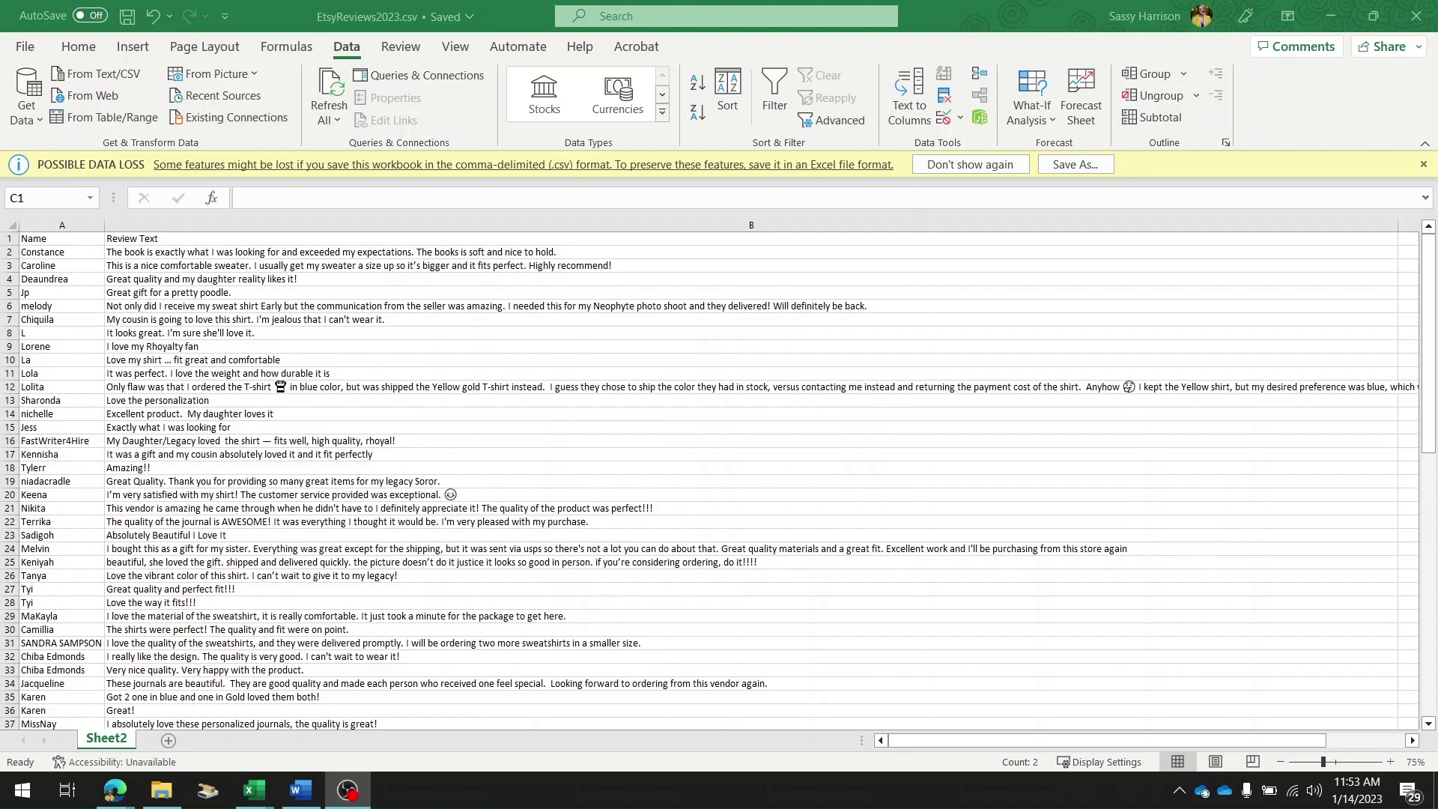
# Switch to the Canva design and upload the reviews CSV file as new data for Bulk create.
pyautogui.hotkey('alt', 'Tab')
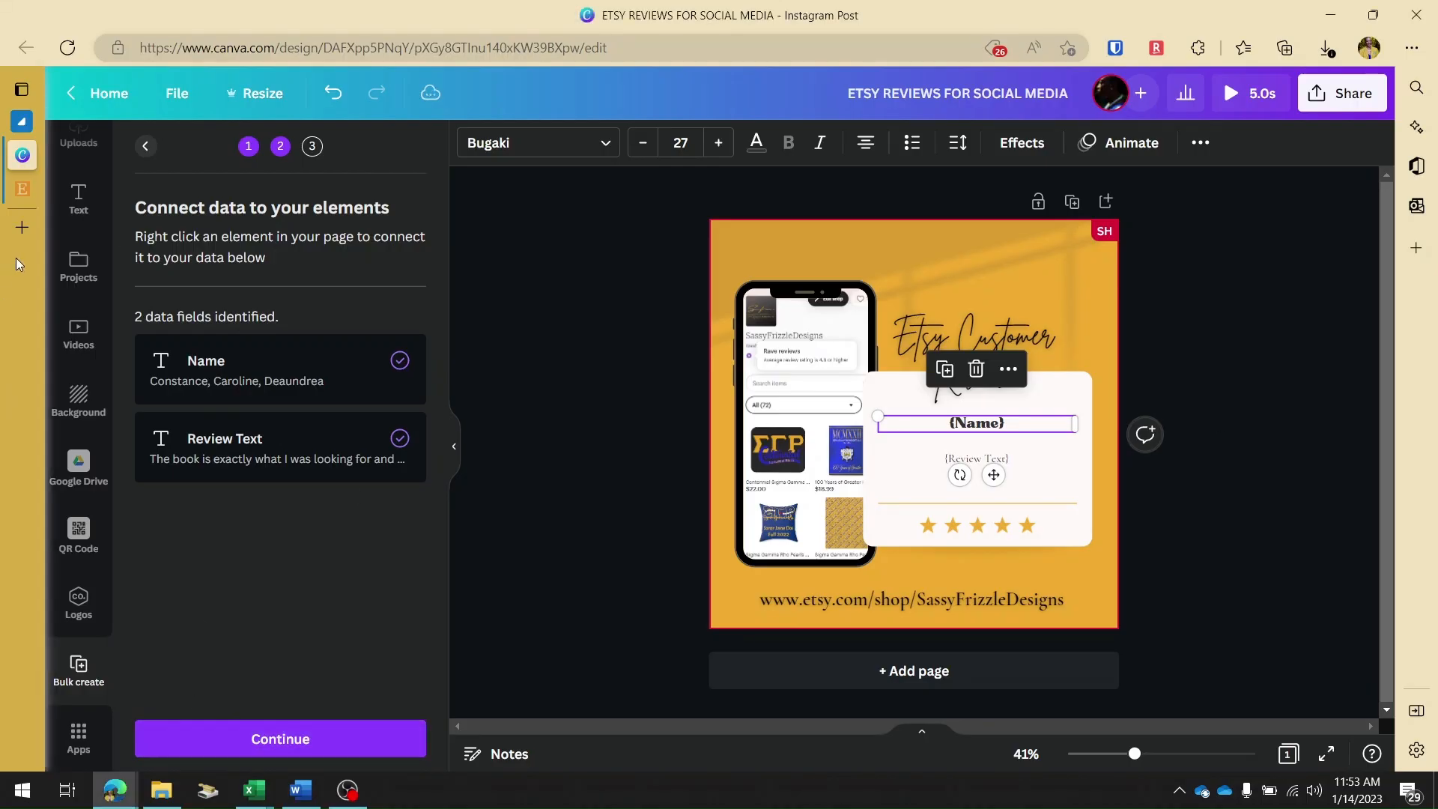
pyautogui.moveTo(23, 264)
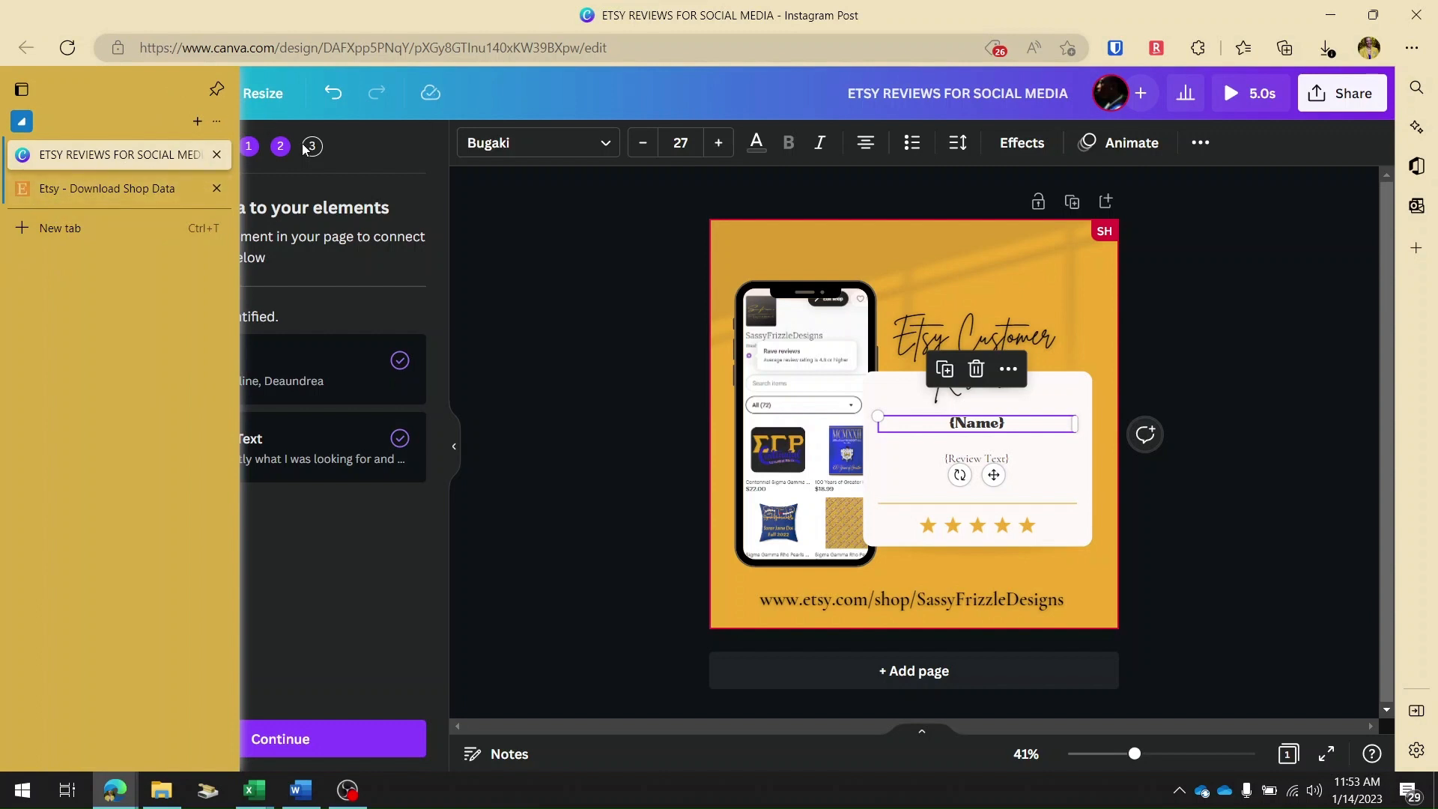
pyautogui.click(248, 146)
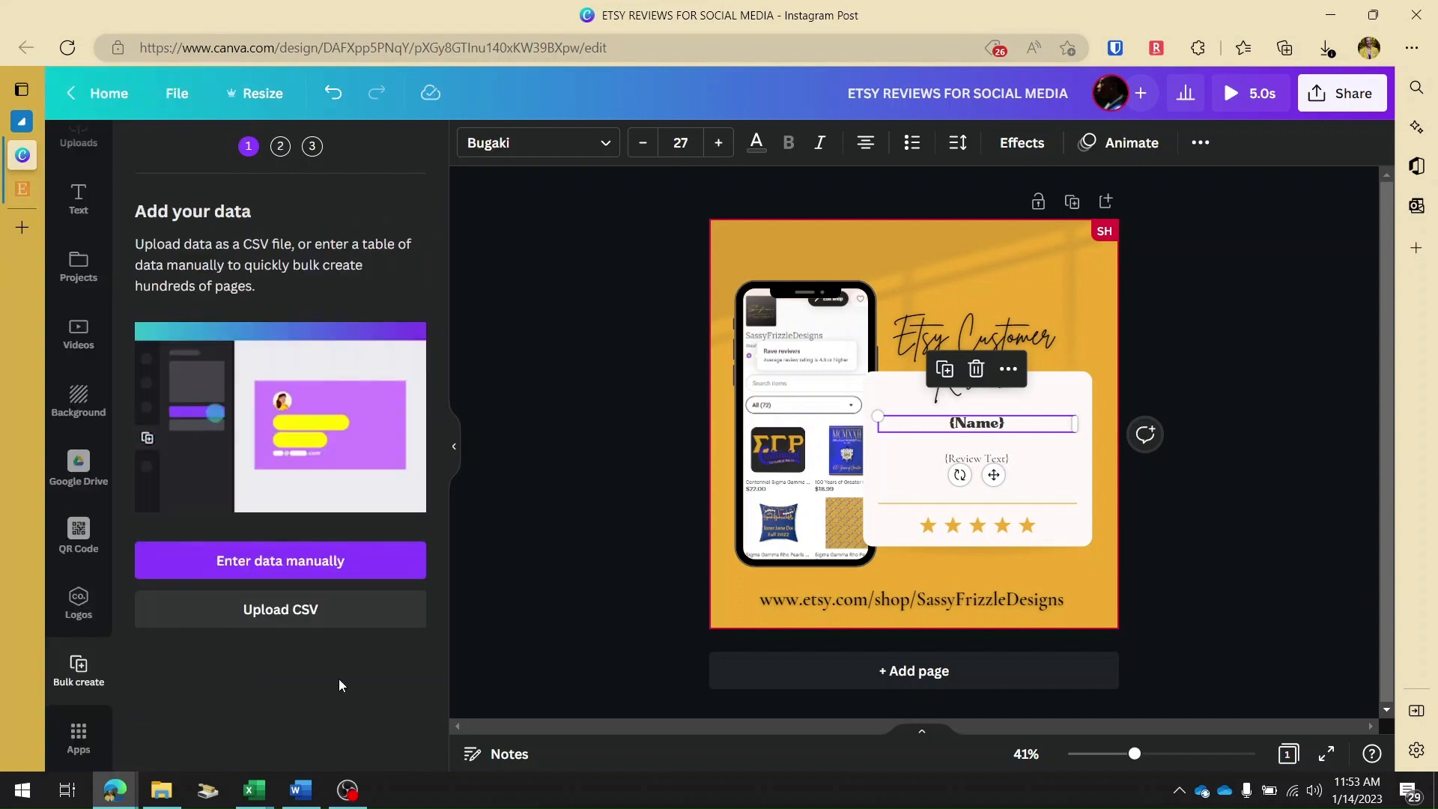
pyautogui.click(327, 610)
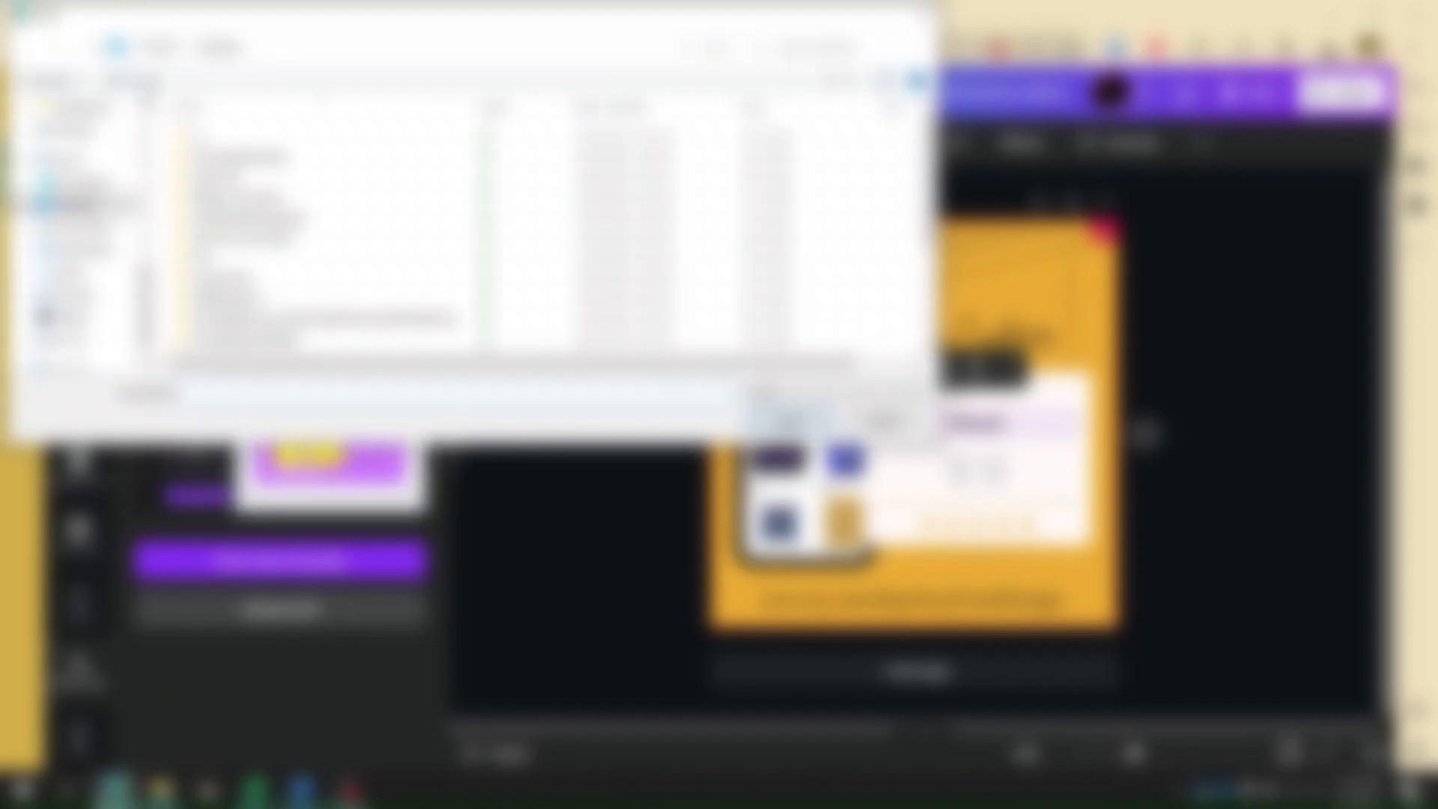
pyautogui.scroll(8, 89, 232)
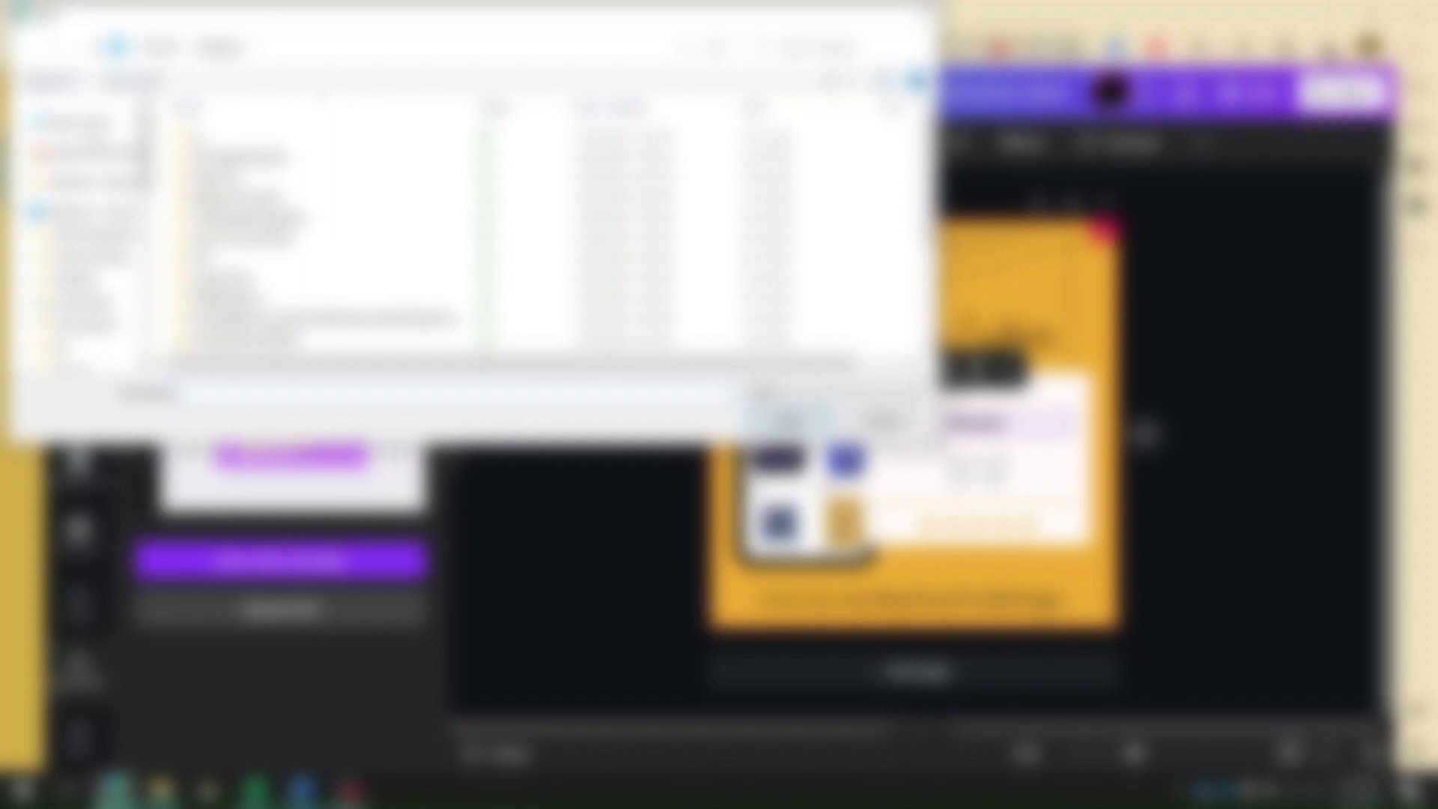
pyautogui.click(78, 122)
pyautogui.click(271, 359)
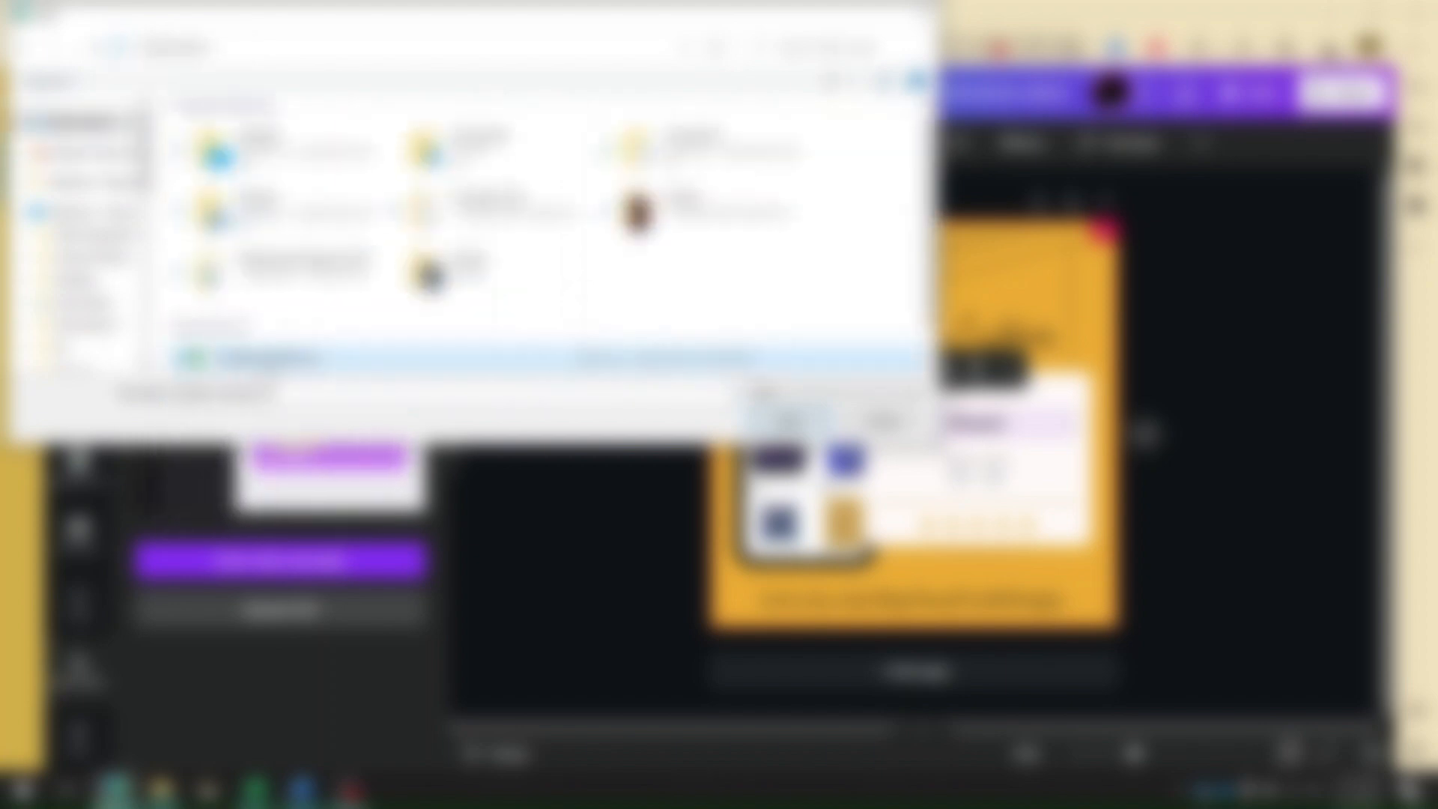
pyautogui.doubleClick(268, 363)
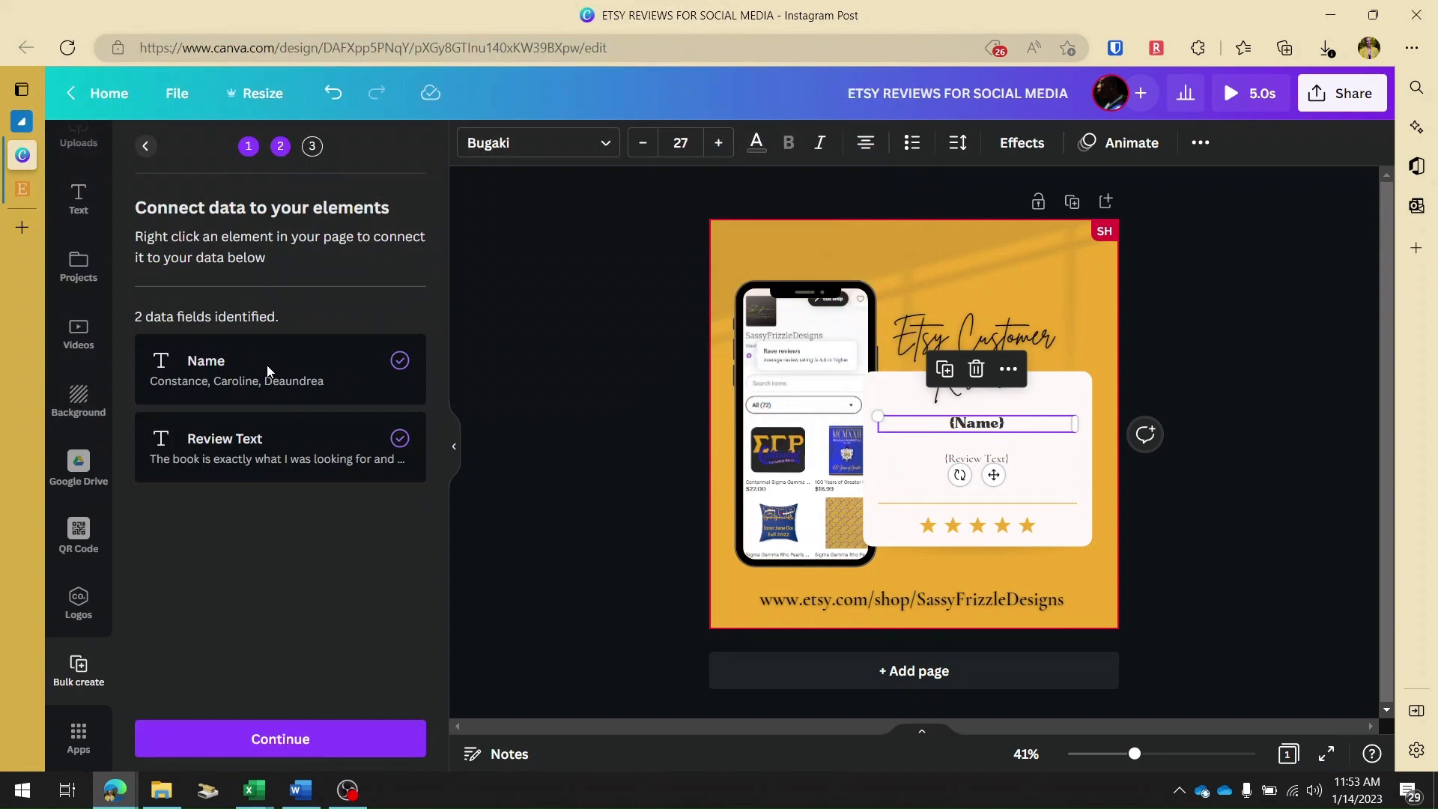
# Generate pages for all the reviews with the connected Name and Review Text fields, and keep the new design in the browser.
pyautogui.moveTo(319, 776)
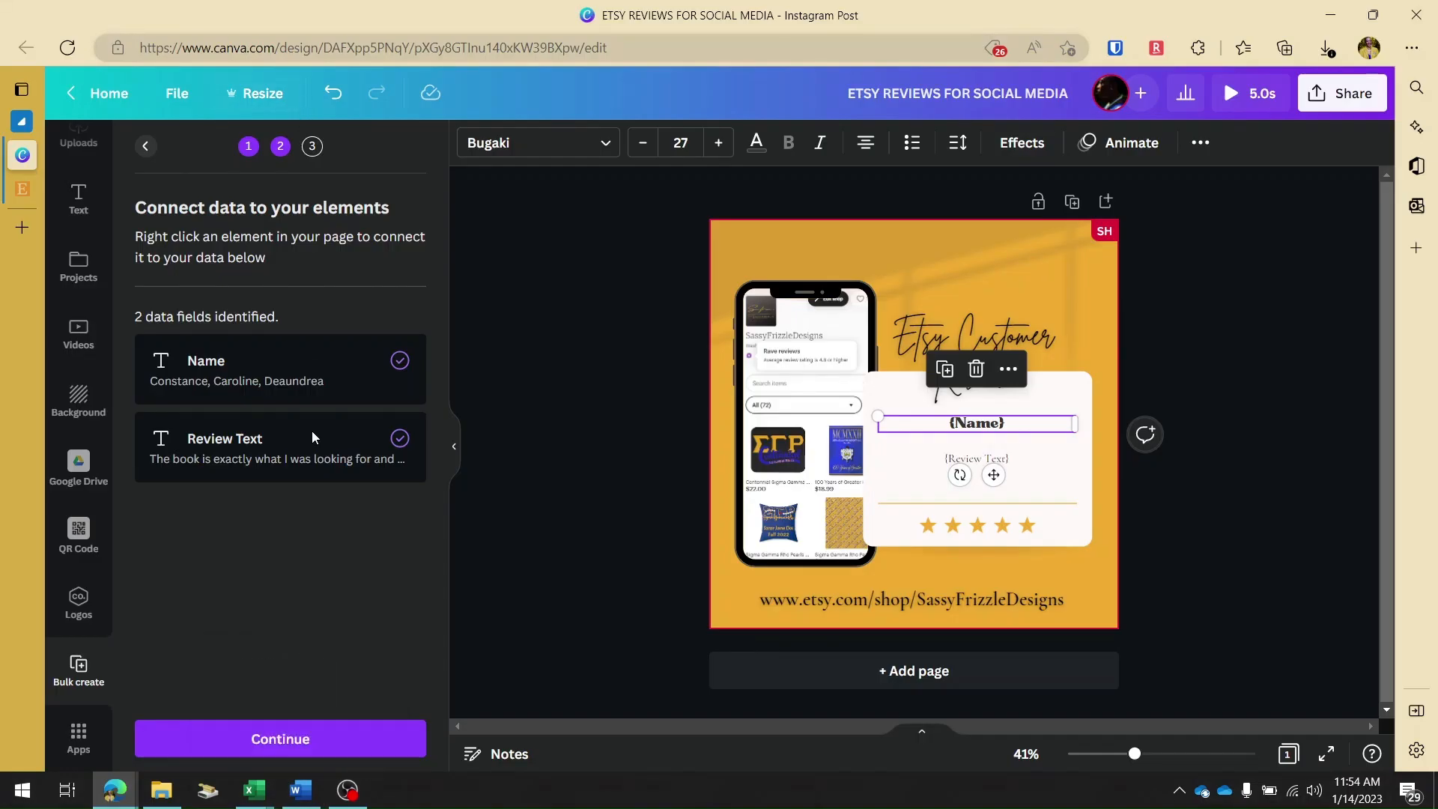
pyautogui.click(303, 741)
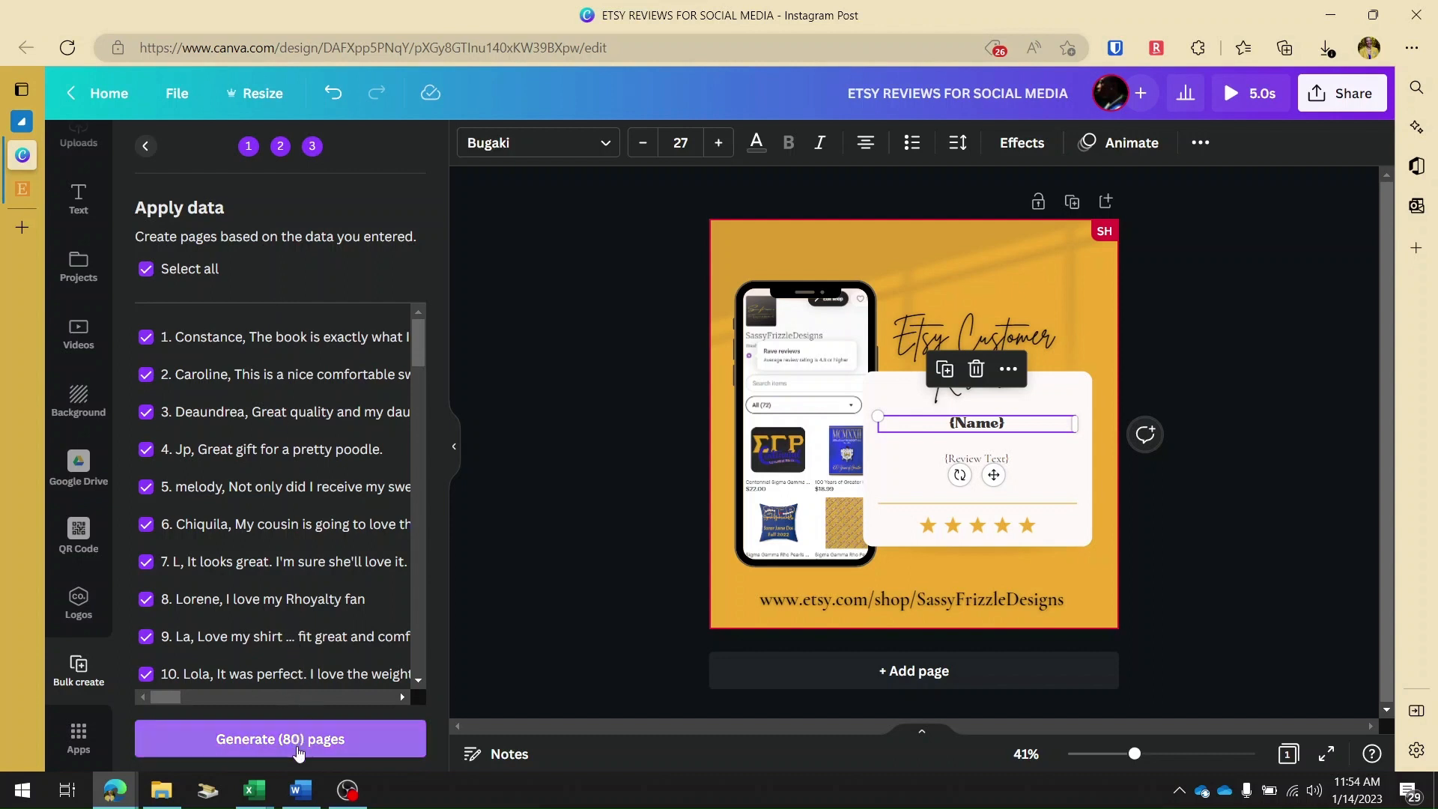
pyautogui.click(299, 754)
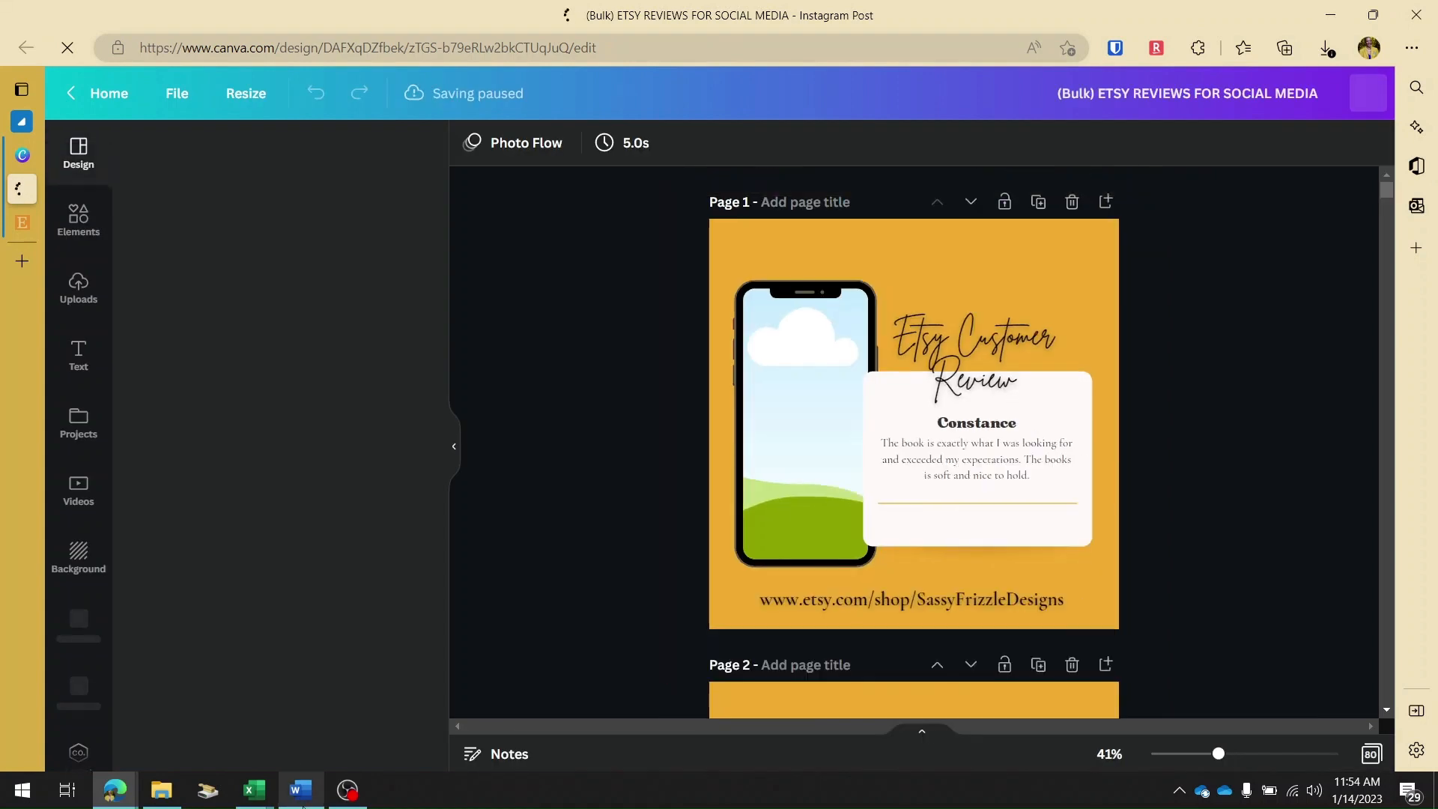
pyautogui.moveTo(292, 796)
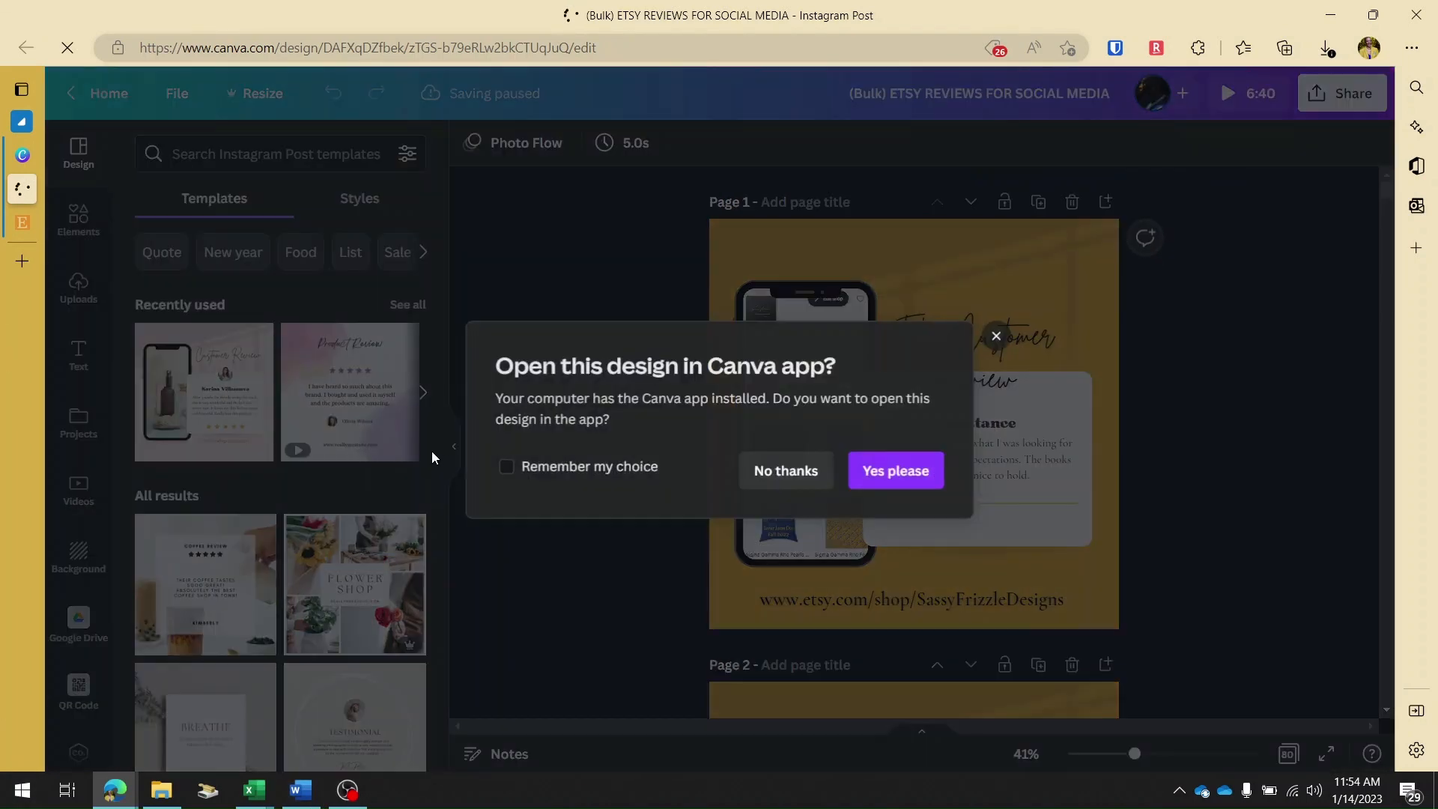
pyautogui.click(758, 461)
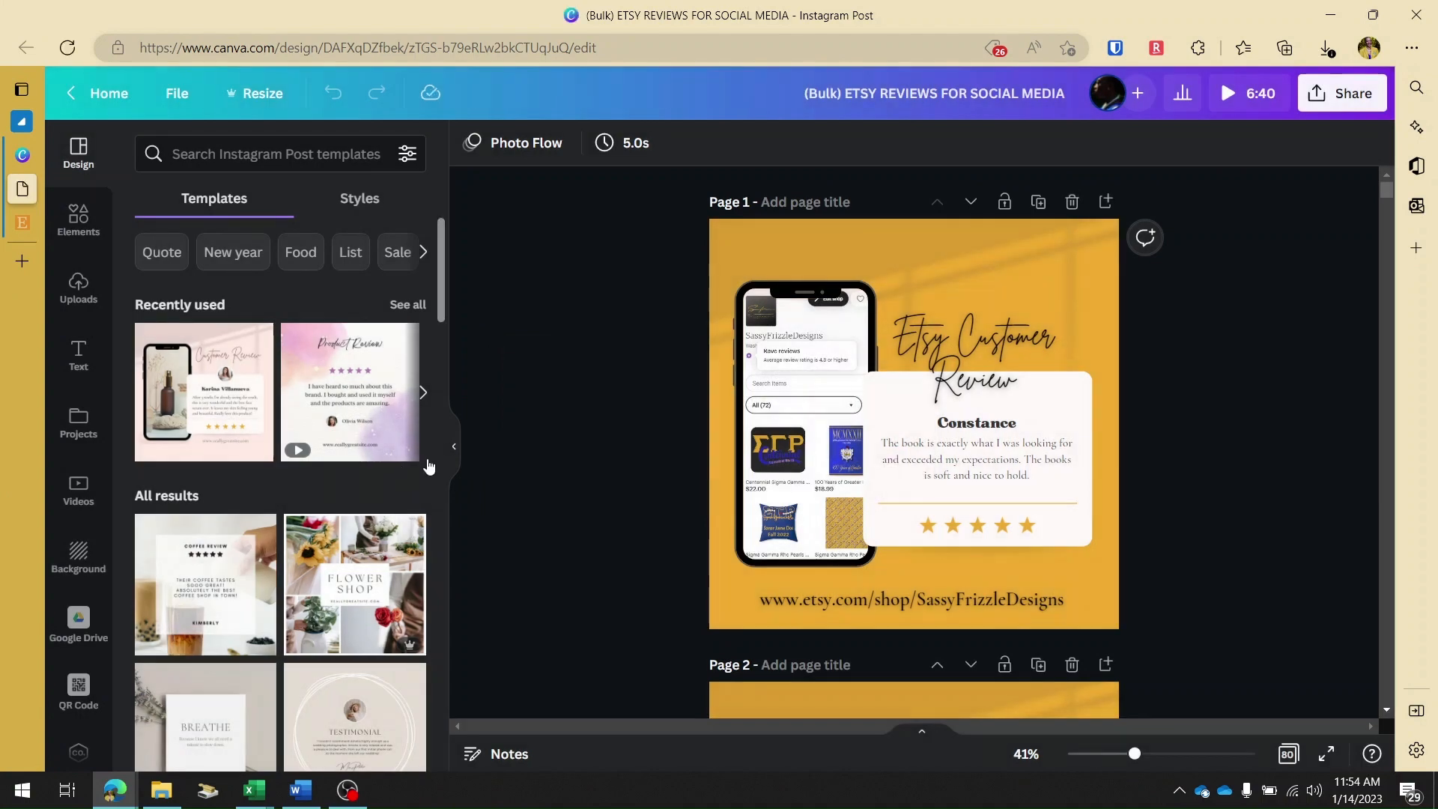
# Adjust the reviewer's name on page 2 and move the one on page 5 up, clear of the review text.
pyautogui.click(455, 447)
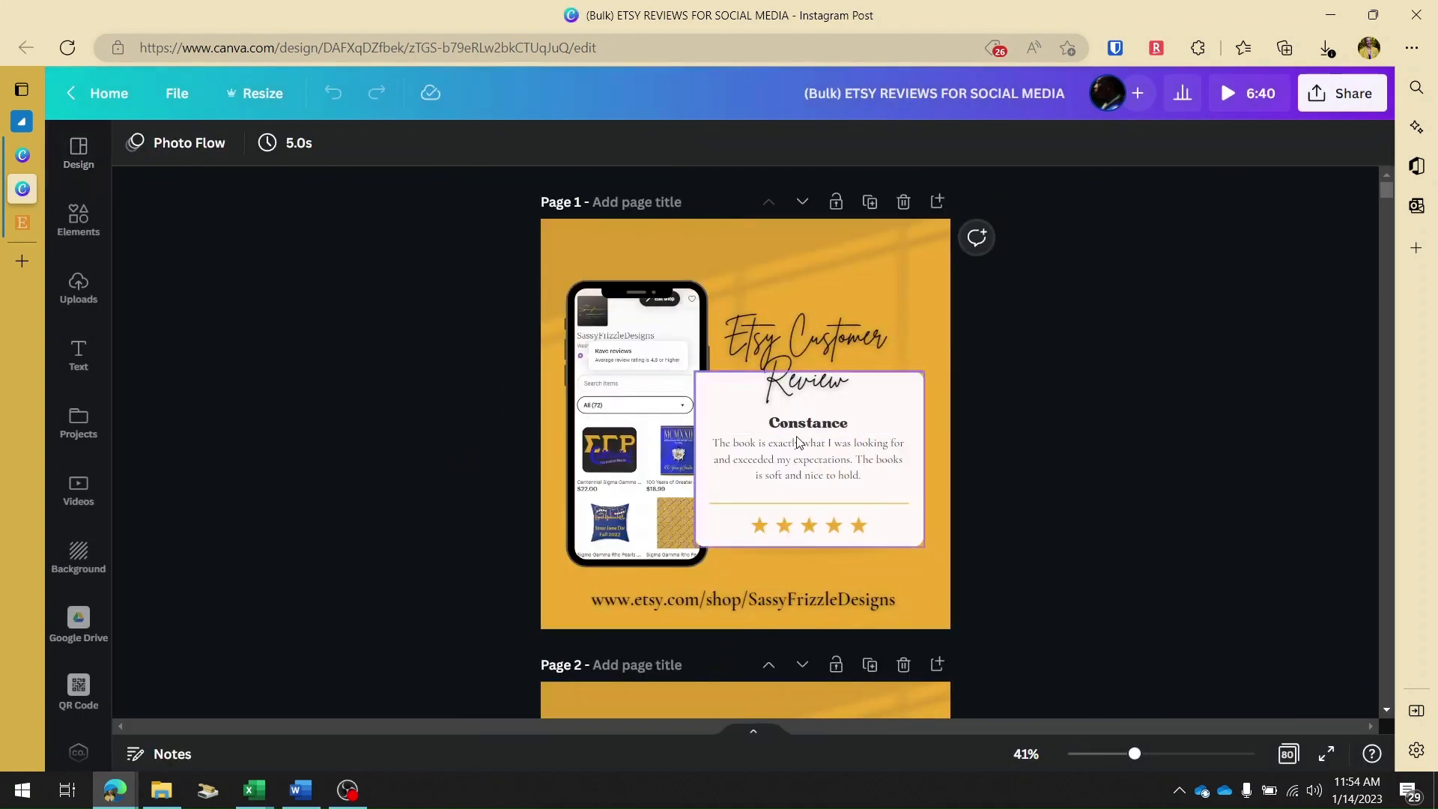
pyautogui.moveTo(1134, 753)
pyautogui.mouseDown()
pyautogui.moveTo(1189, 754)
pyautogui.moveTo(1142, 755)
pyautogui.mouseUp()
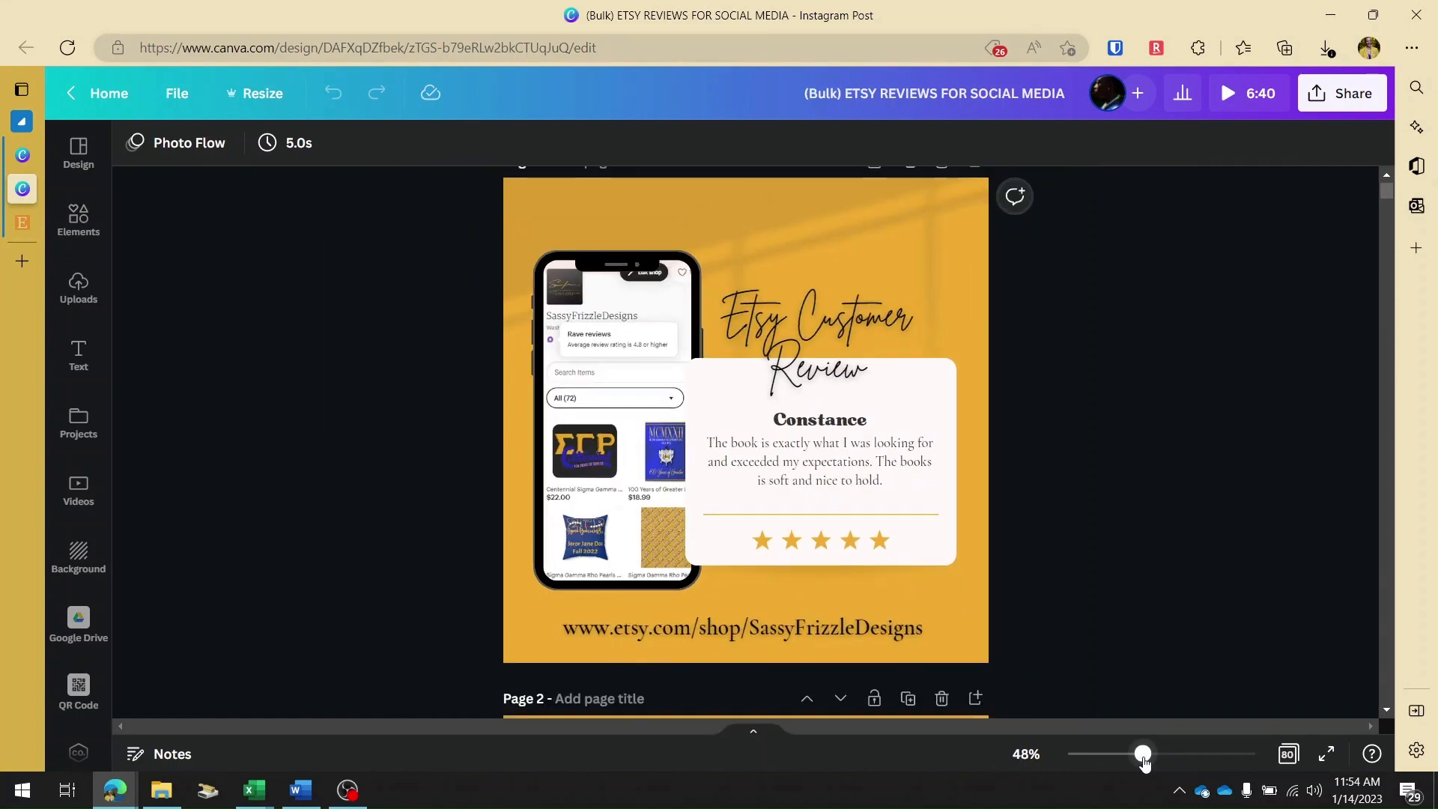
pyautogui.scroll(-5, 963, 497)
pyautogui.scroll(-3, 963, 496)
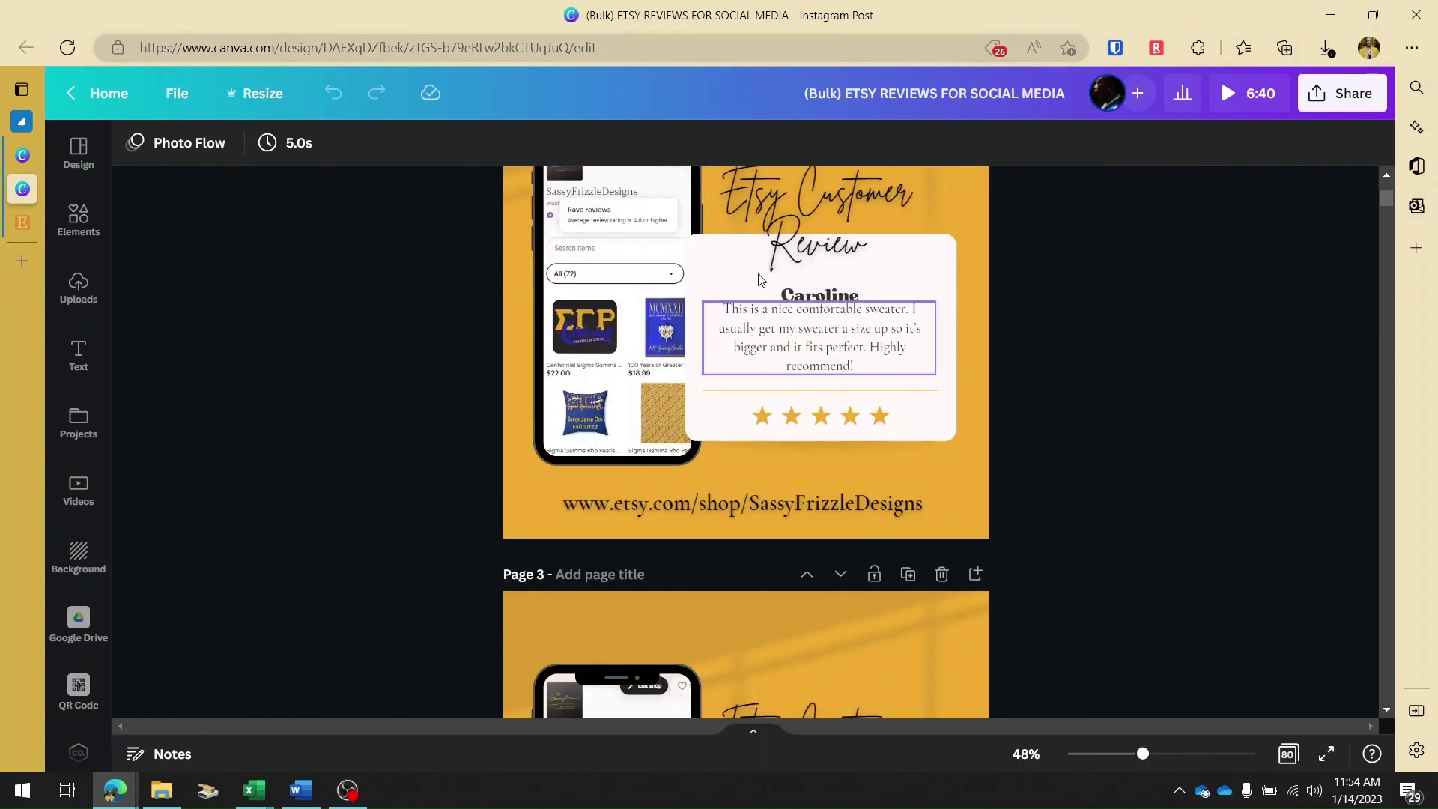
pyautogui.click(838, 299)
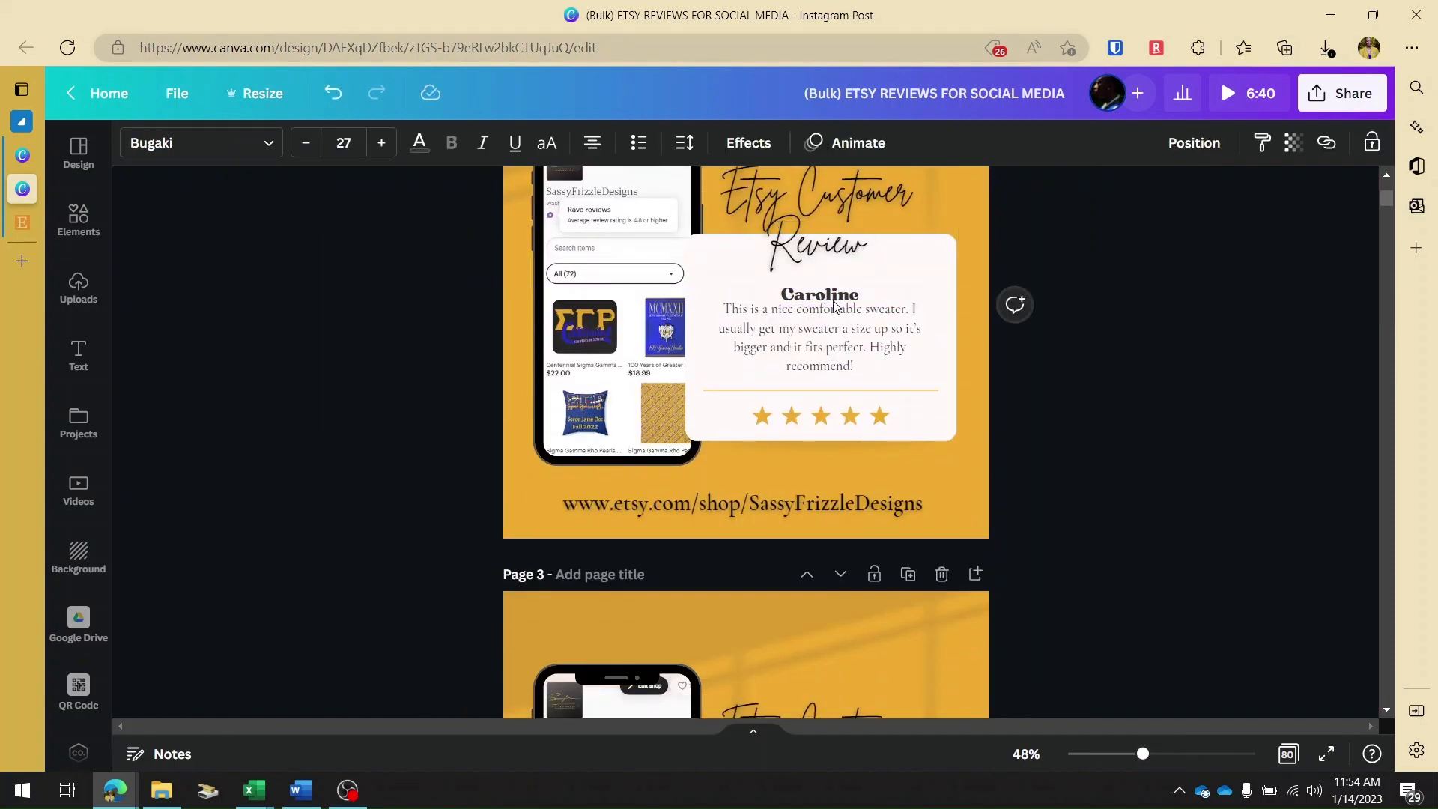
pyautogui.scroll(-5, 822, 401)
pyautogui.scroll(-5, 814, 402)
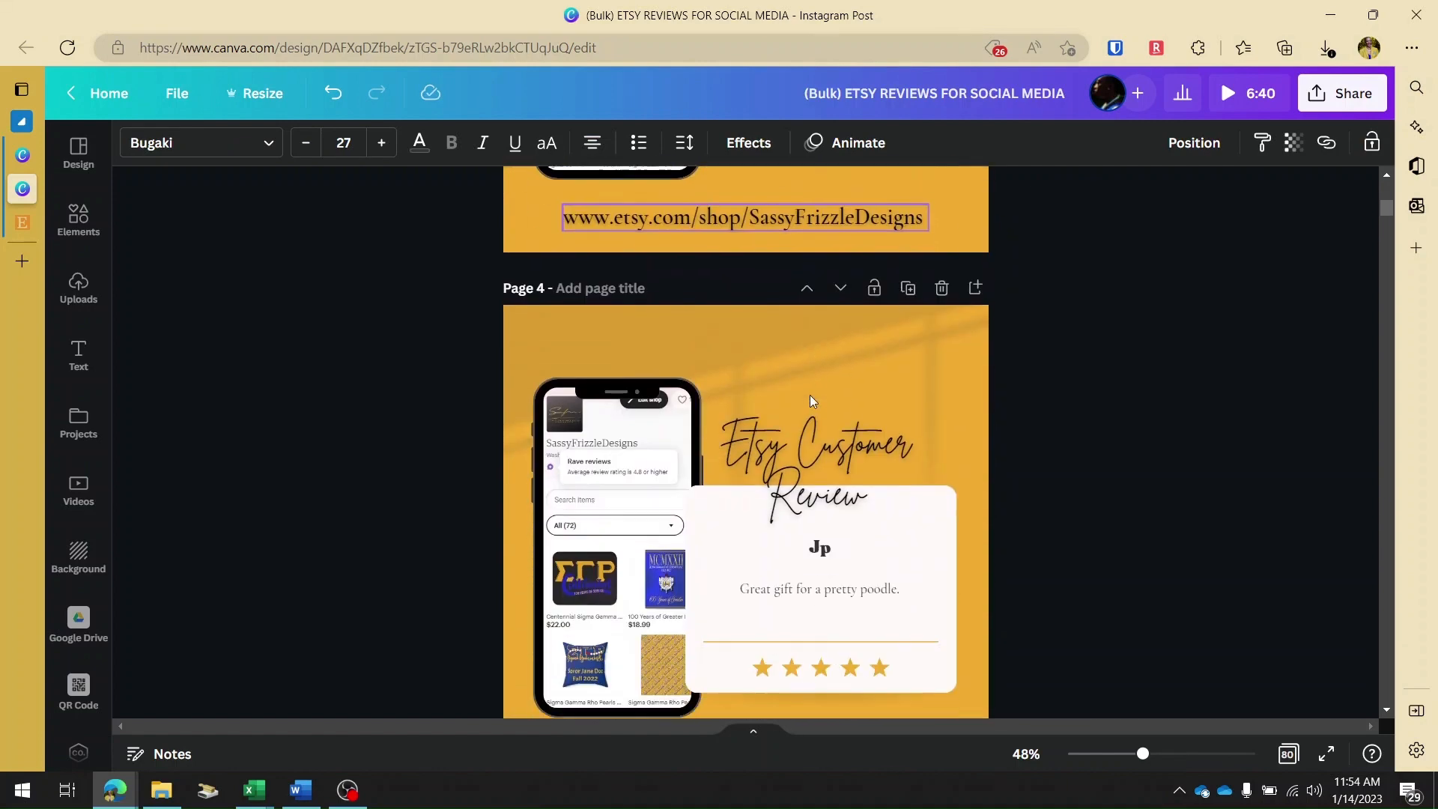
pyautogui.scroll(-6, 809, 402)
pyautogui.click(809, 253)
pyautogui.moveTo(809, 250); pyautogui.dragTo(805, 233)
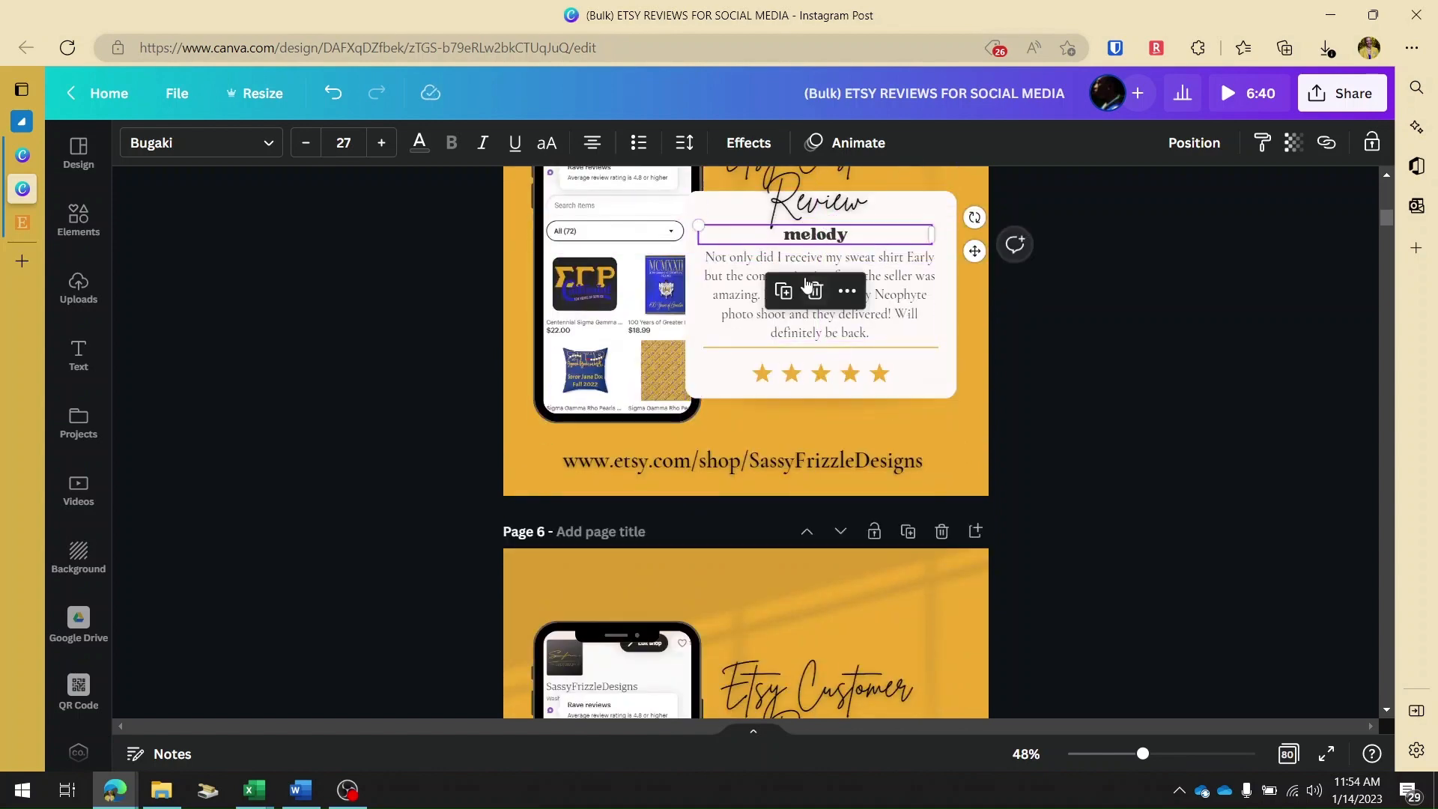
# Shrink the overflowing review text on page 11 to about 409 wide by 294 high.
pyautogui.scroll(-8, 828, 446)
pyautogui.scroll(-15, 828, 448)
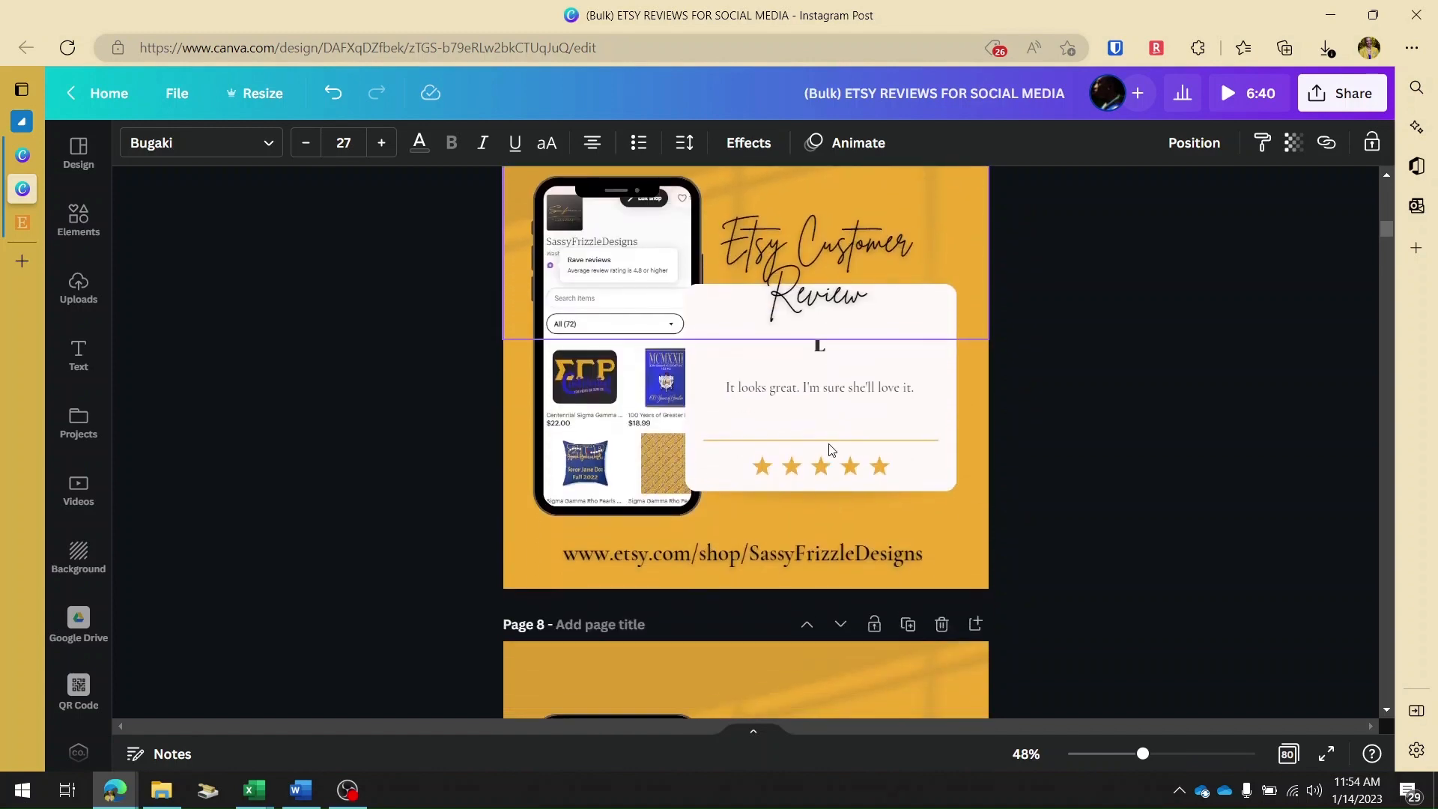
pyautogui.scroll(-1, 830, 449)
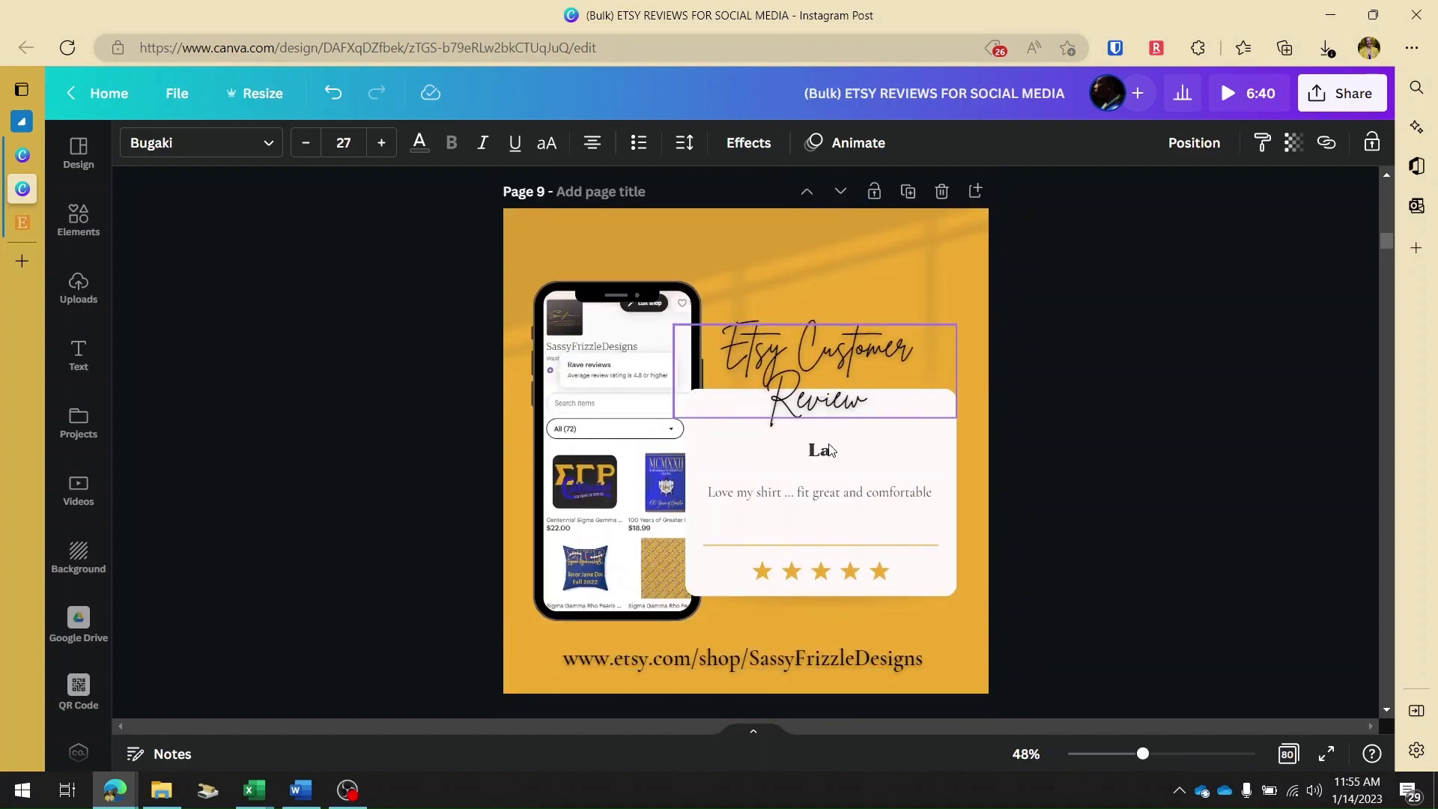
pyautogui.scroll(-16, 830, 449)
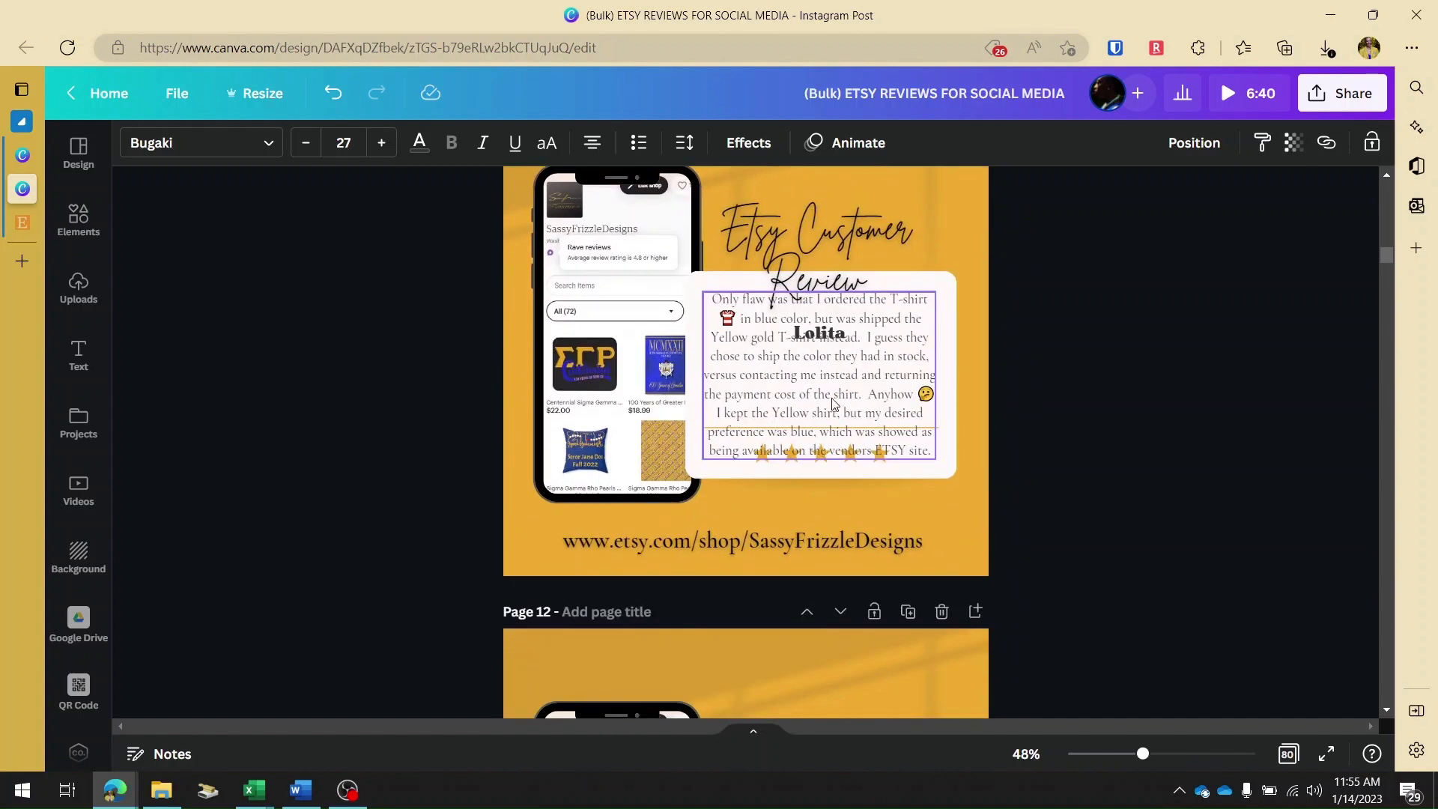
pyautogui.click(826, 354)
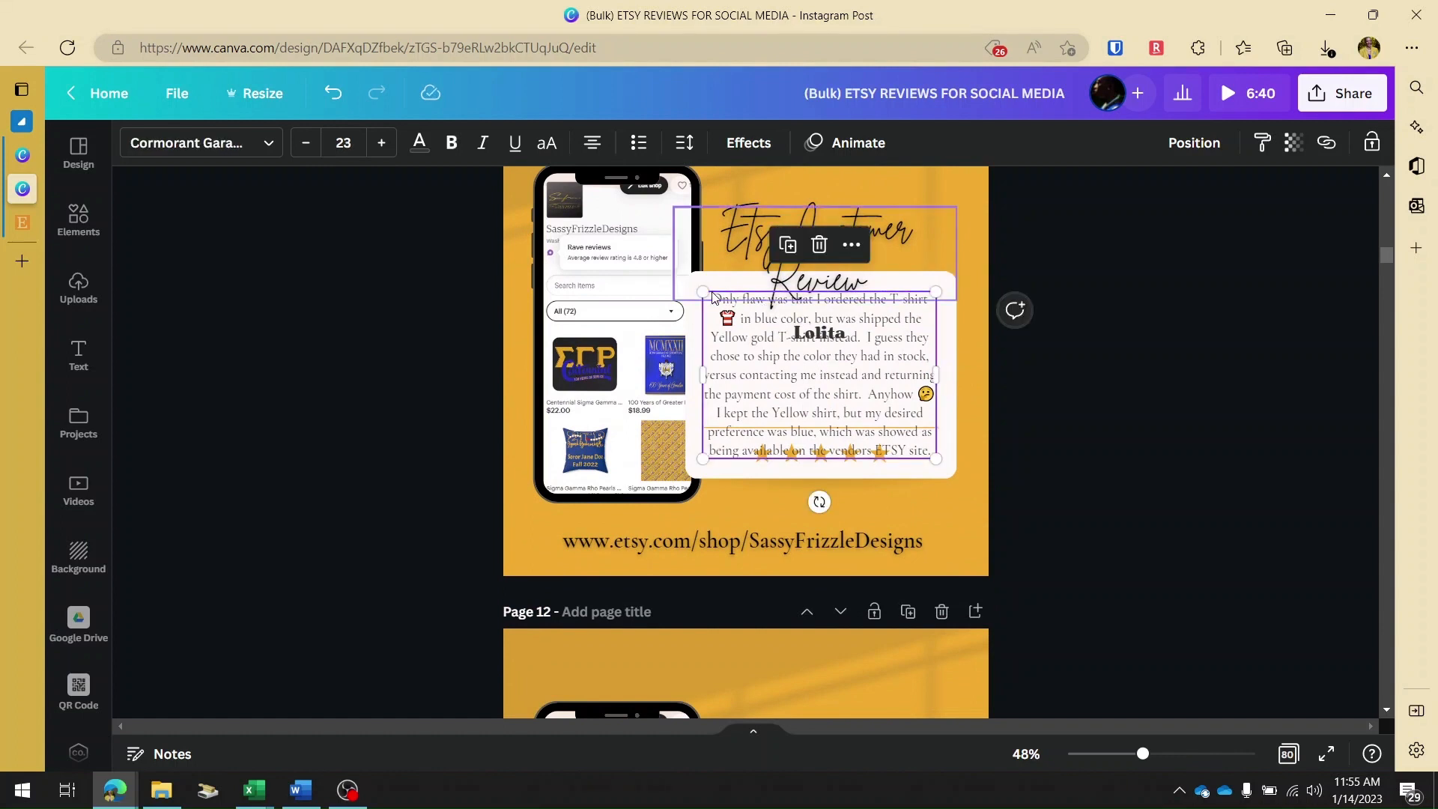
pyautogui.moveTo(702, 292); pyautogui.dragTo(745, 330)
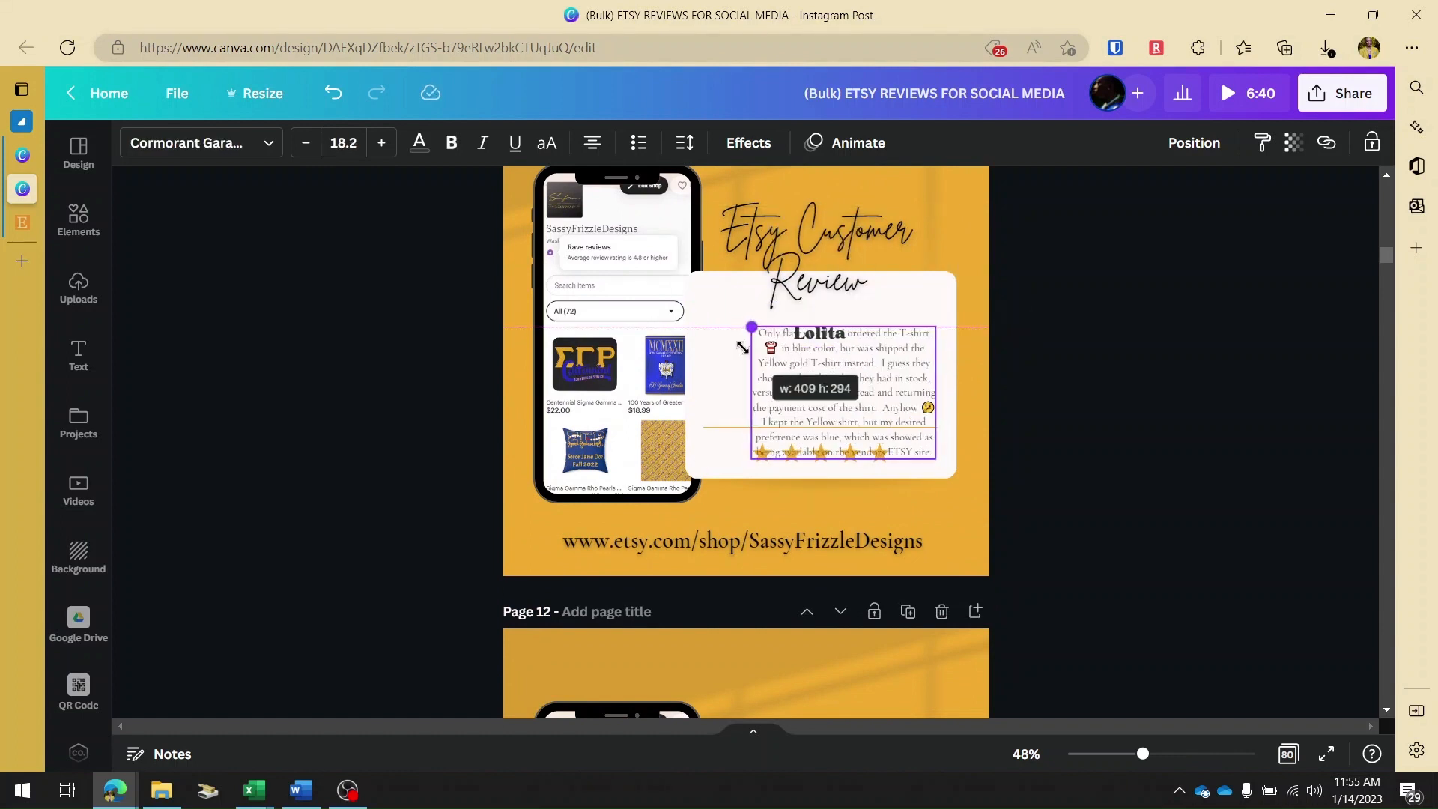
# Move page 11's reviewer name up beneath the heading and center the review text below it on the white card.
pyautogui.moveTo(862, 372); pyautogui.dragTo(833, 364)
pyautogui.moveTo(824, 332); pyautogui.dragTo(823, 308)
pyautogui.moveTo(803, 365); pyautogui.dragTo(830, 378)
pyautogui.click(904, 313)
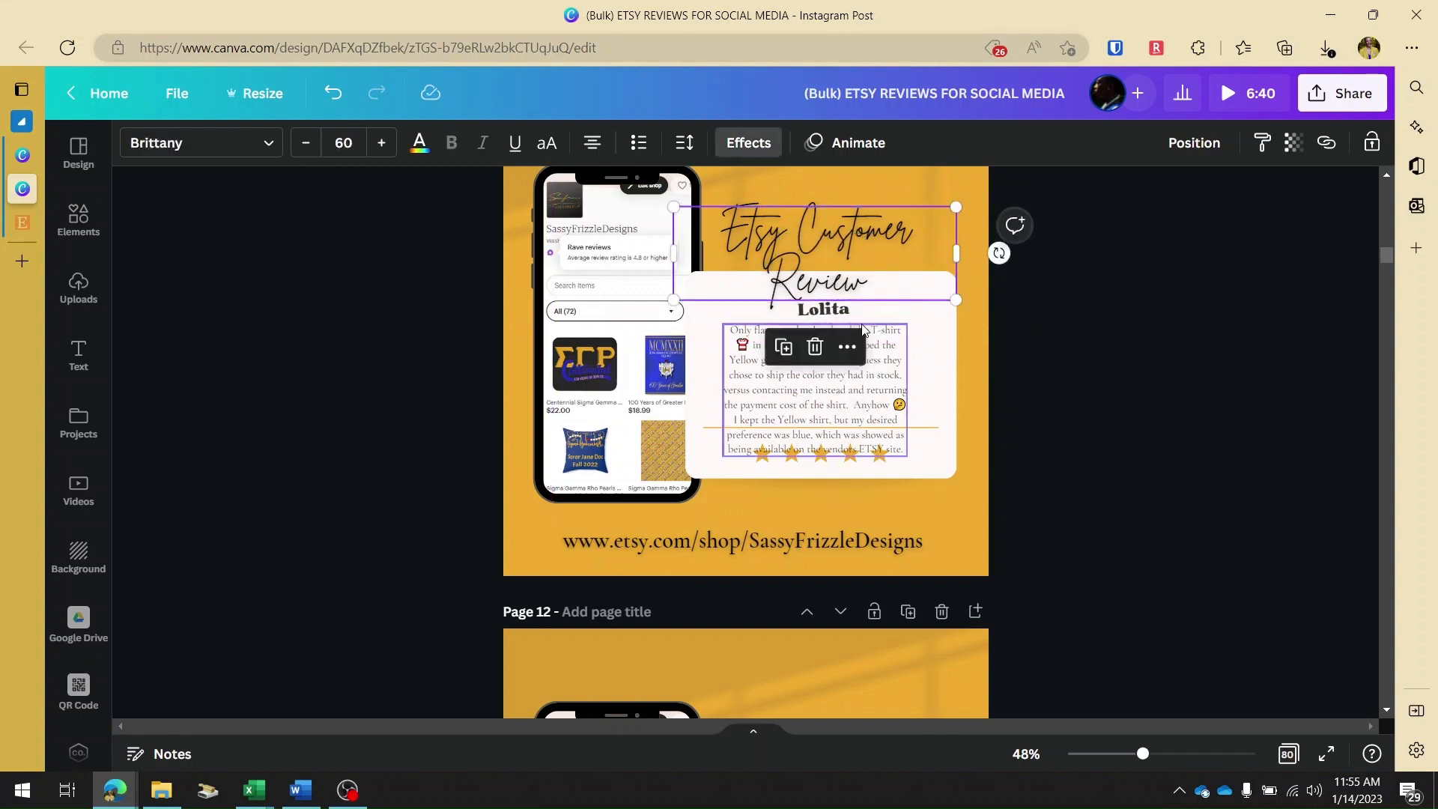
# Start scheduling the design as a social media post for Tuesday, January 17, 2023 at 12:55 PM.
pyautogui.scroll(-4, 867, 374)
pyautogui.scroll(-12, 867, 375)
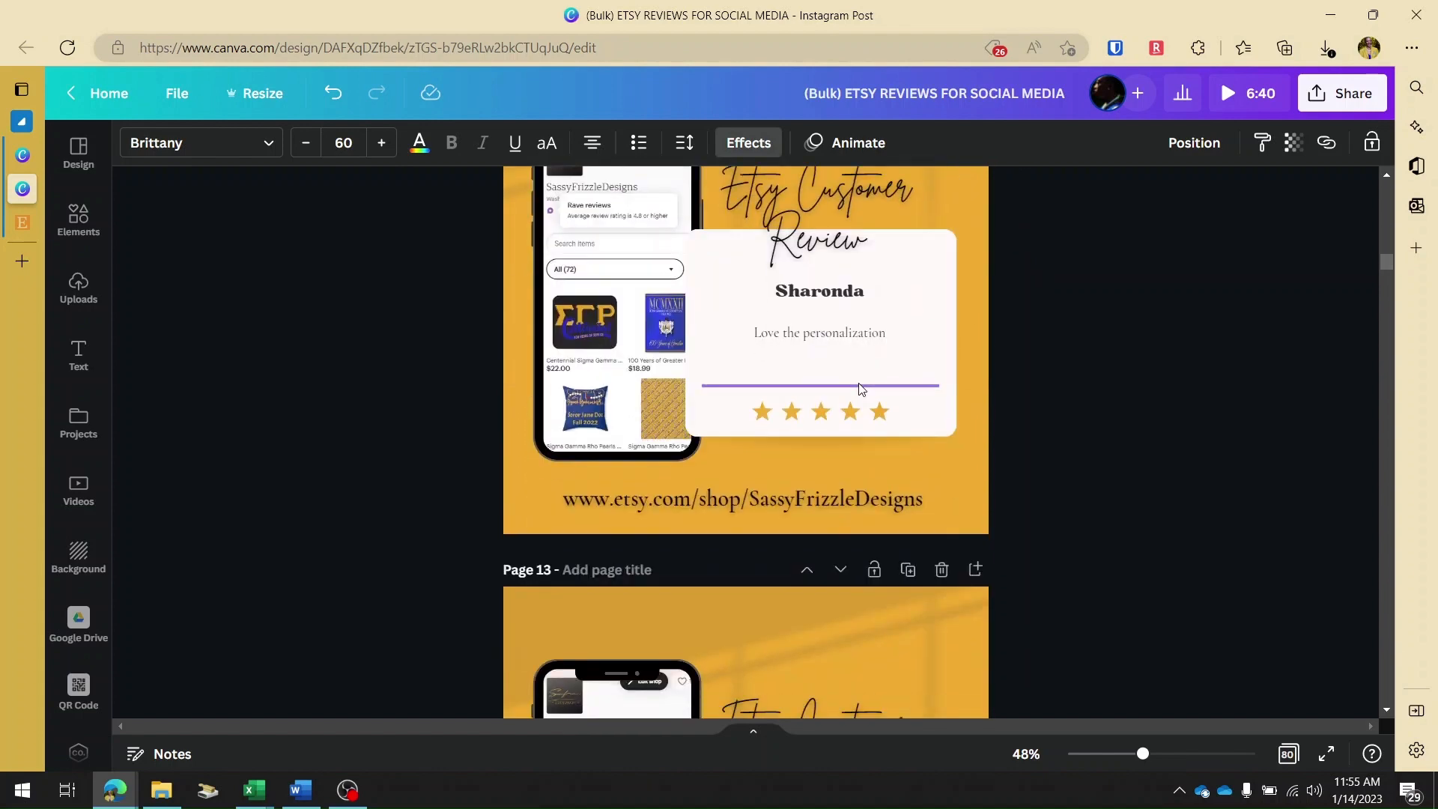
pyautogui.scroll(-12, 857, 388)
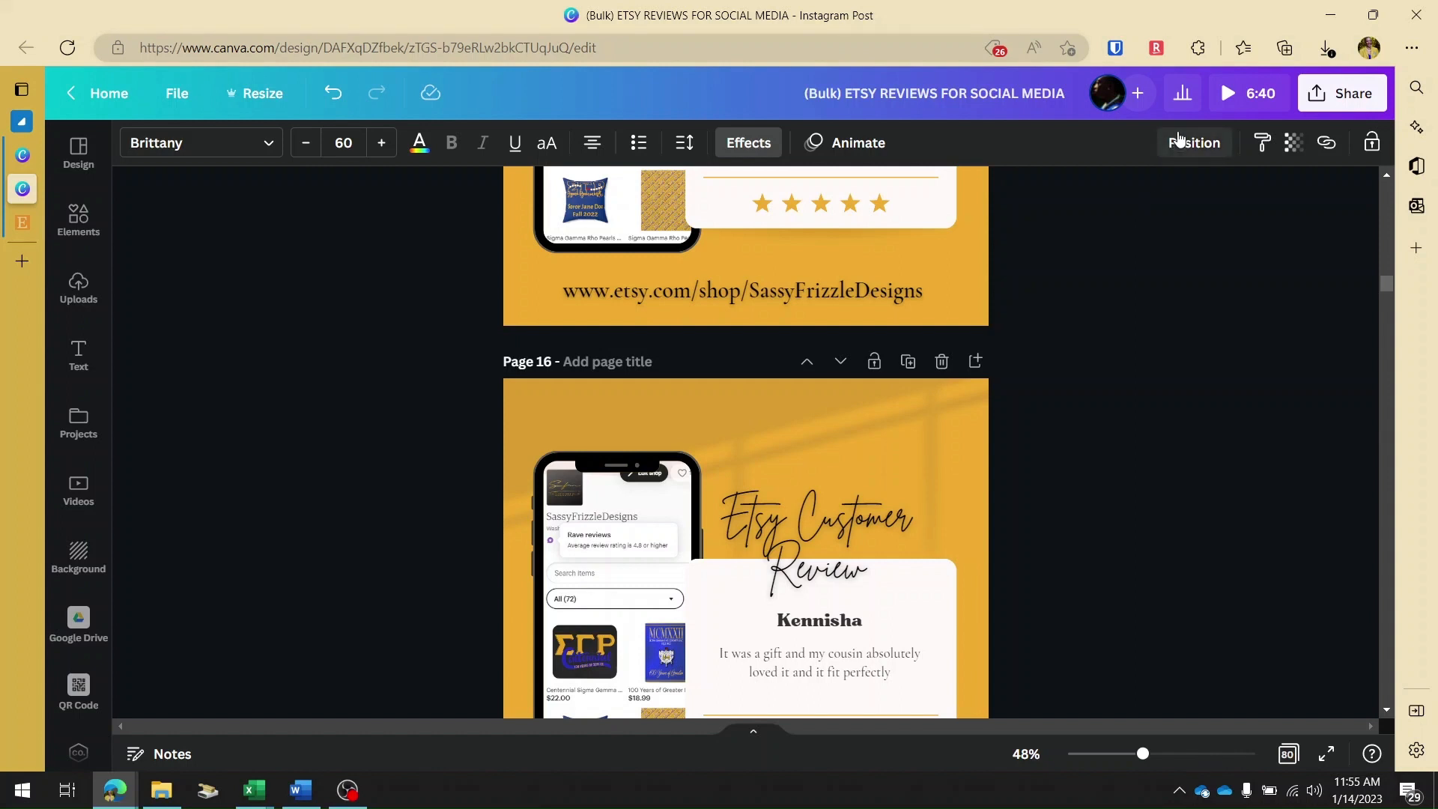
pyautogui.click(1350, 89)
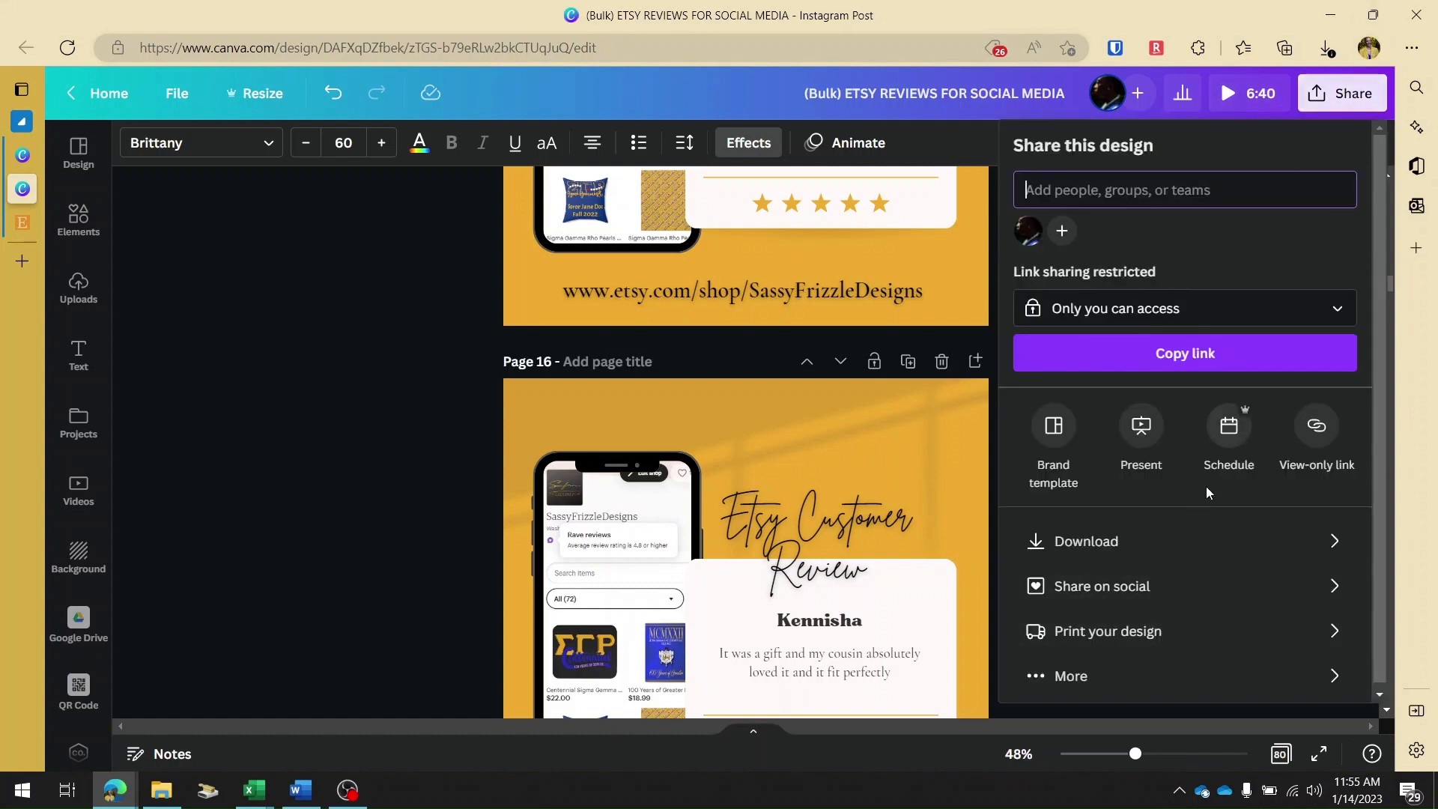
pyautogui.click(1106, 578)
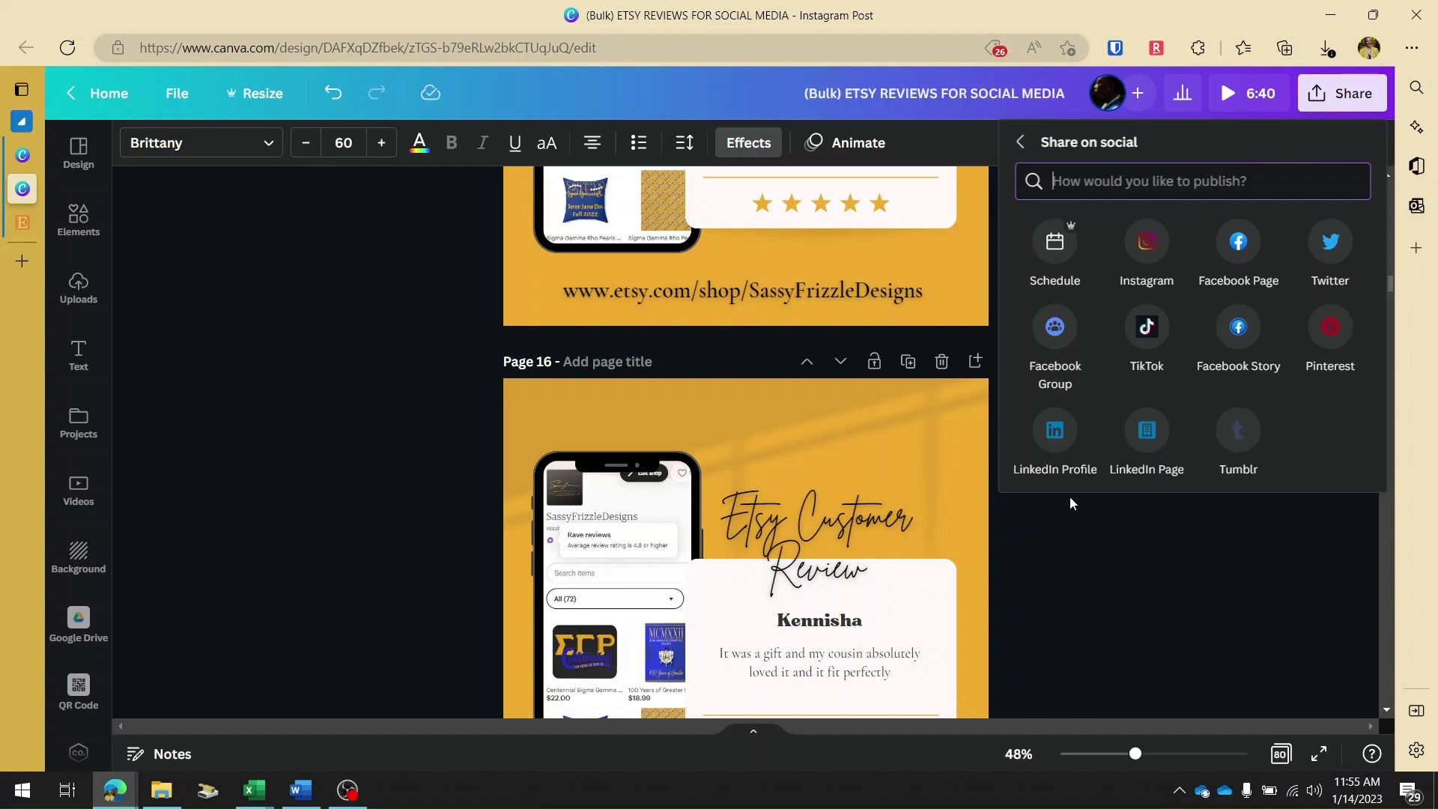
pyautogui.click(1061, 255)
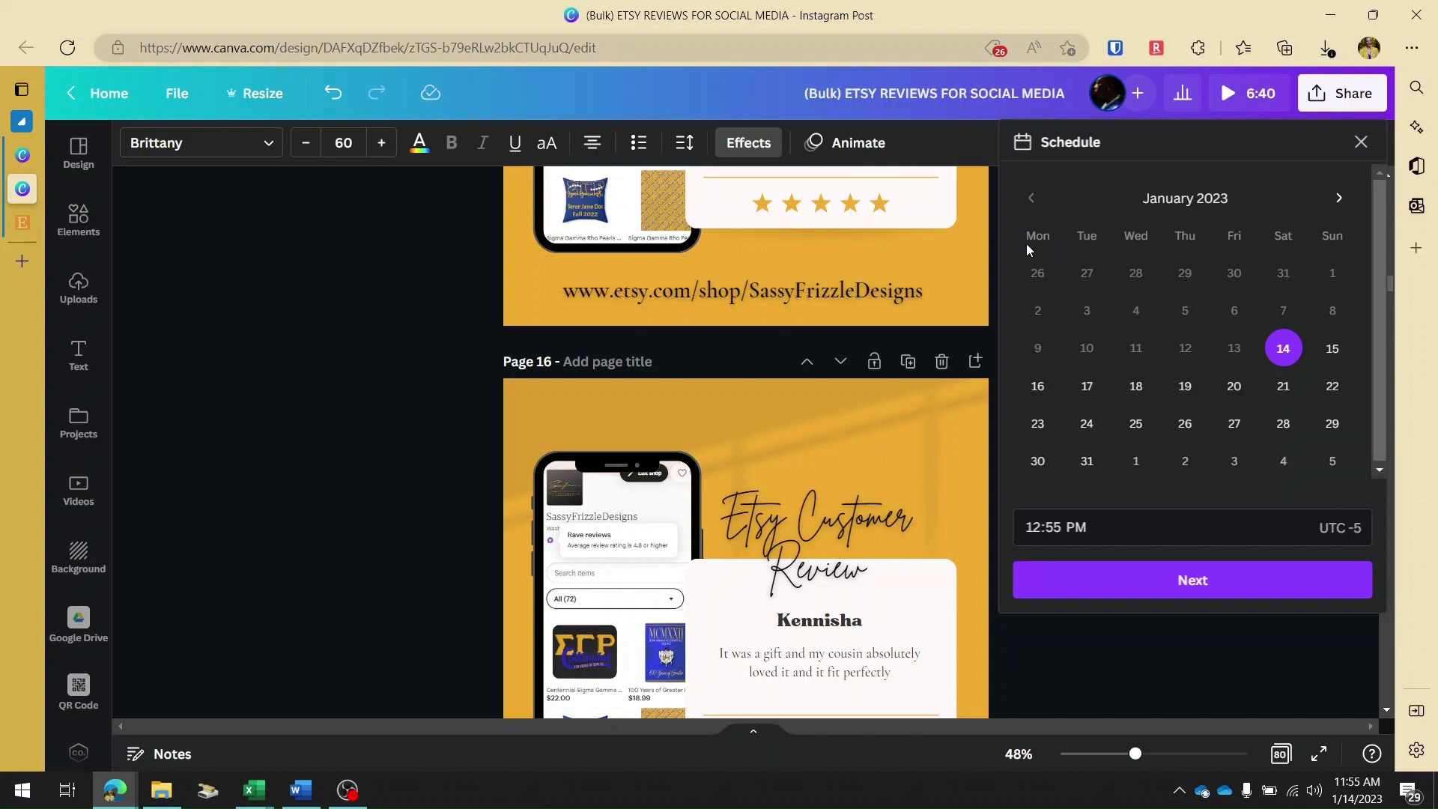
pyautogui.click(1095, 393)
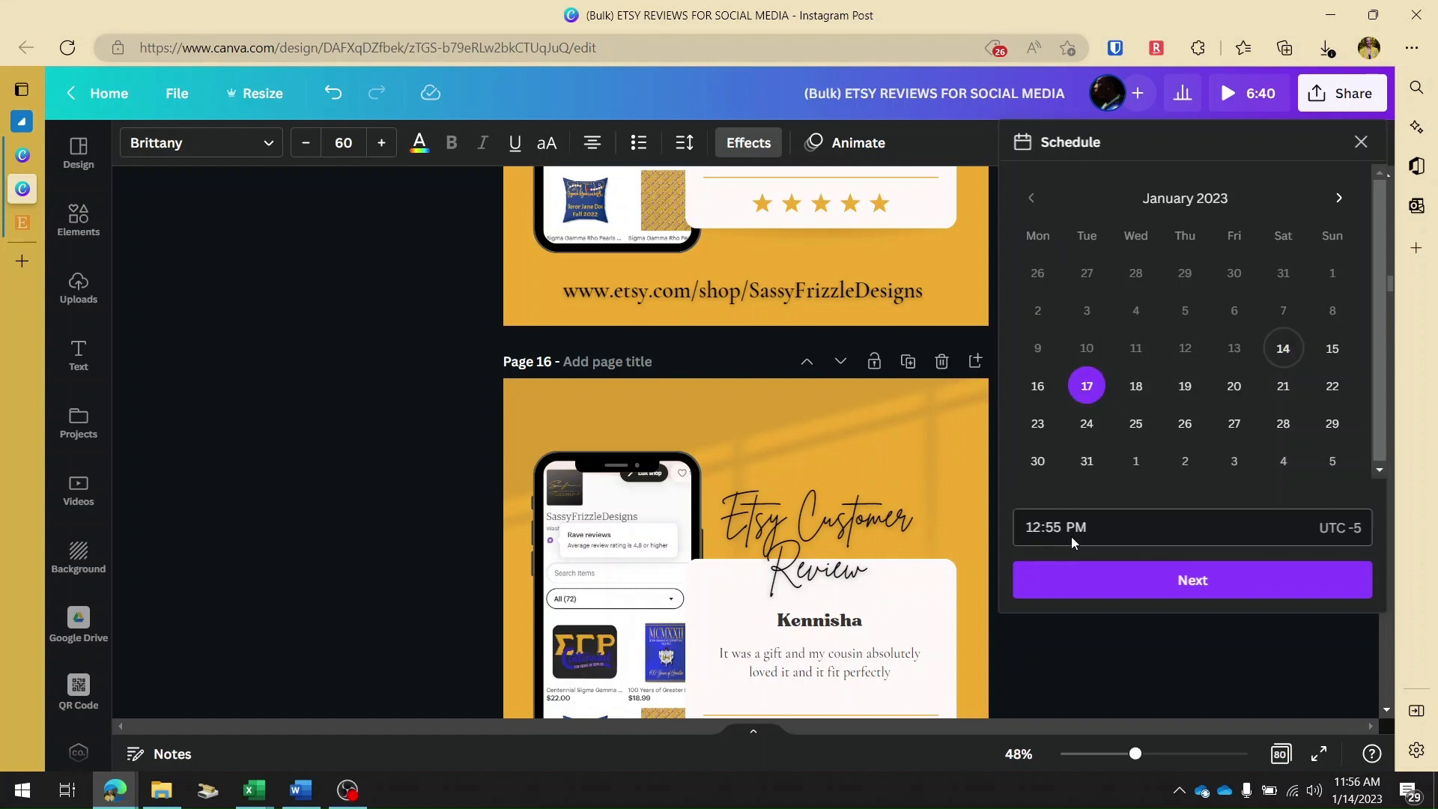
pyautogui.click(1162, 591)
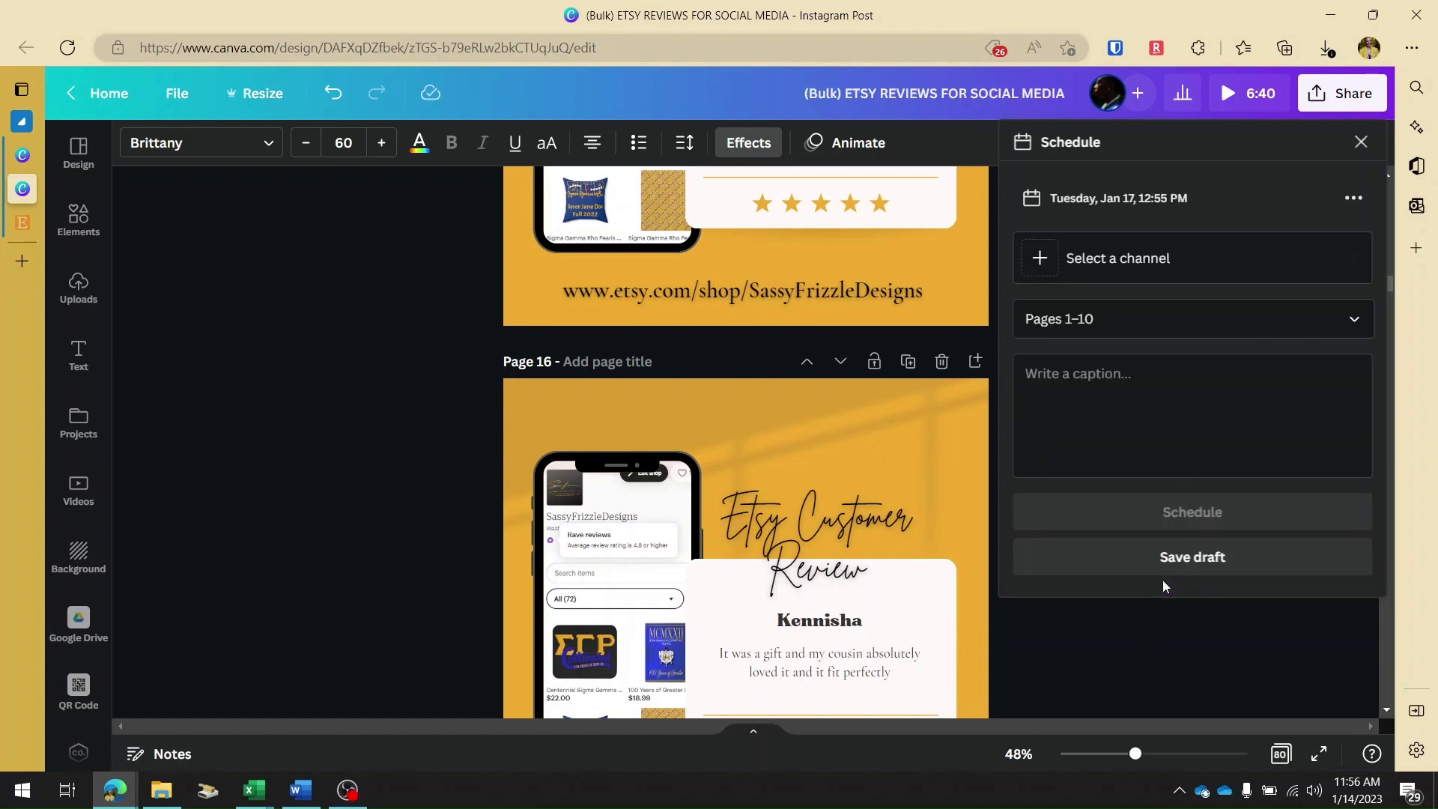
# Choose the sassyfdesigns Instagram Business account as the channel for the scheduled post.
pyautogui.click(1041, 259)
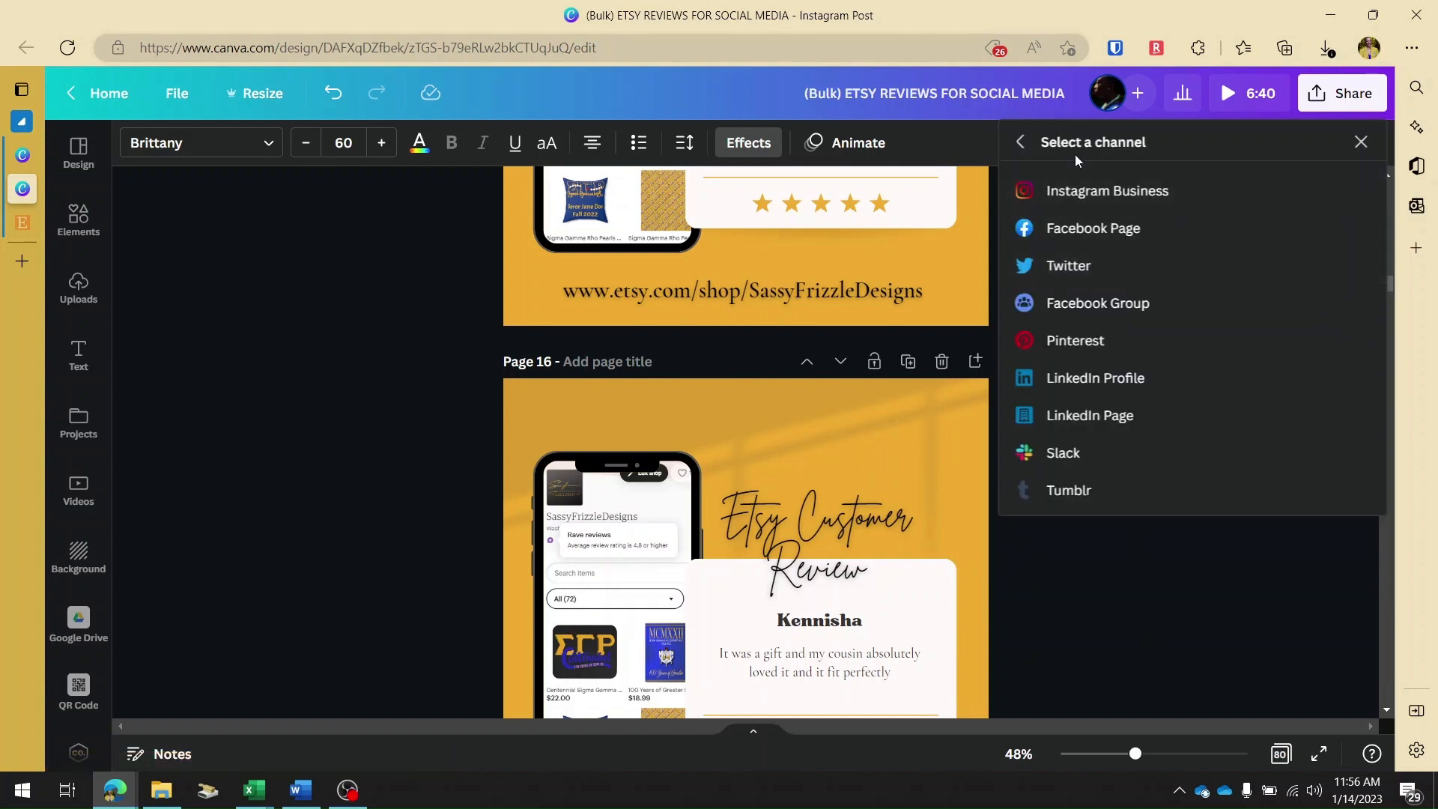
pyautogui.click(1098, 202)
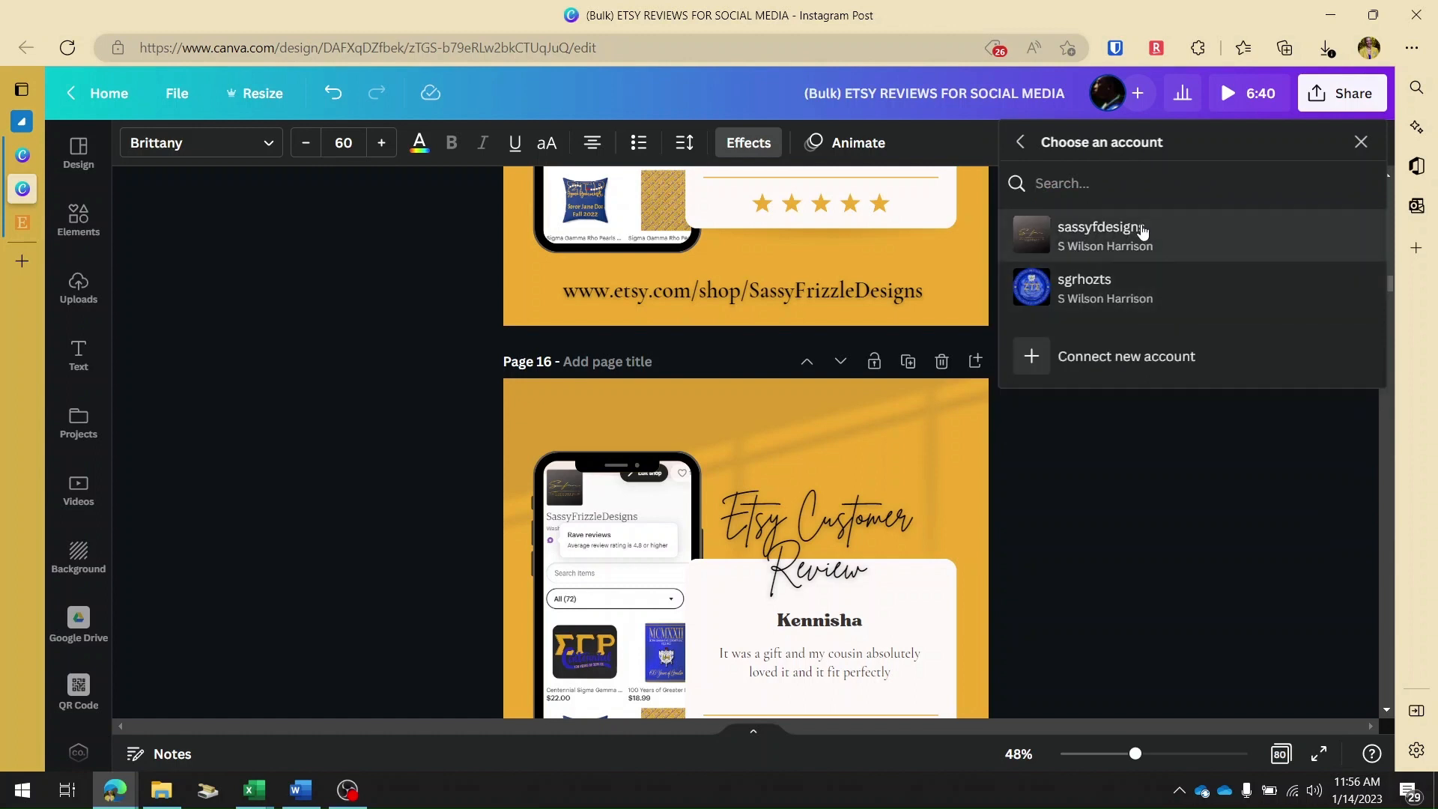
pyautogui.click(1141, 232)
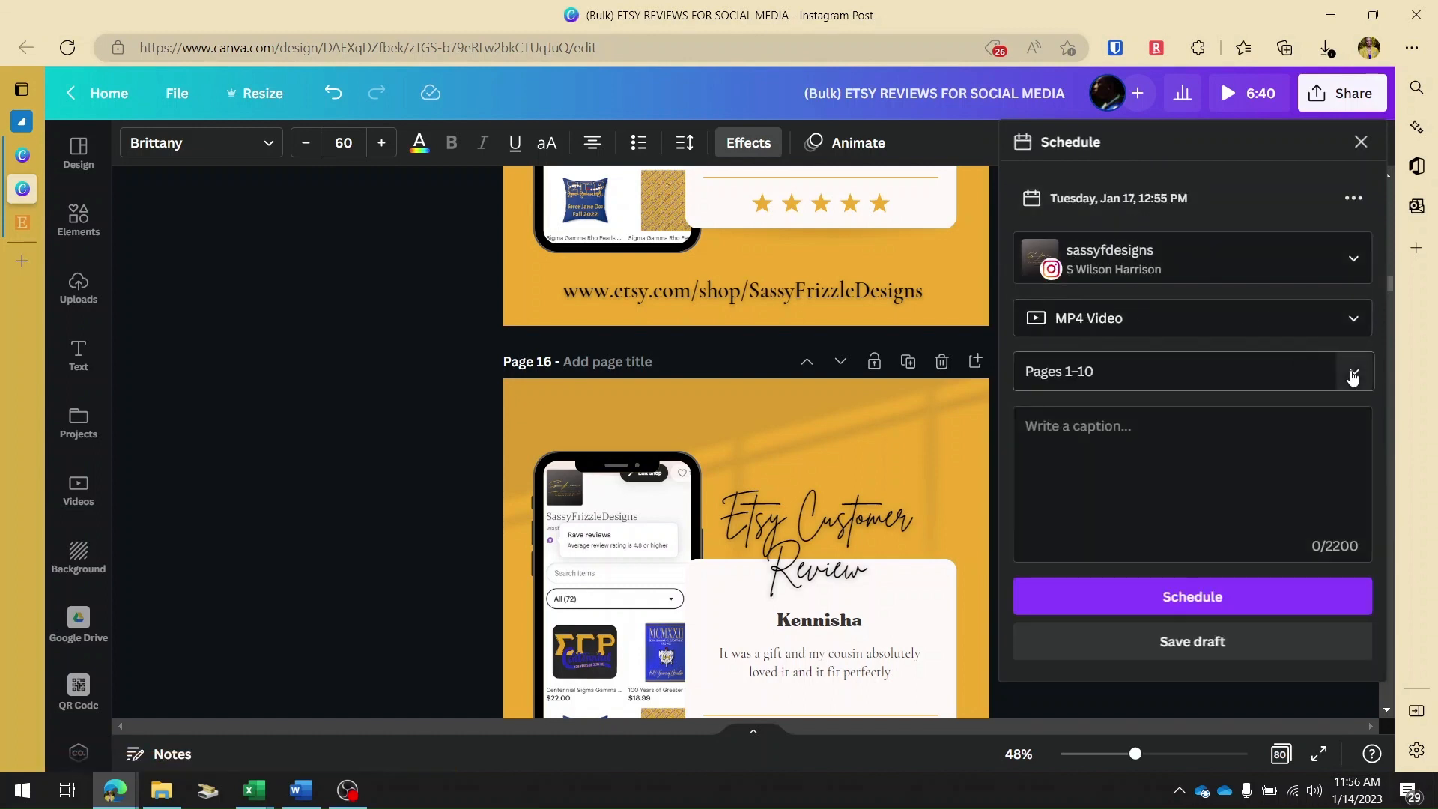
# Clear the default page selection and include only the current page, page 16, in the scheduled post.
pyautogui.click(1351, 376)
pyautogui.scroll(-3, 1196, 518)
pyautogui.scroll(-10, 1196, 518)
pyautogui.scroll(-5, 1195, 519)
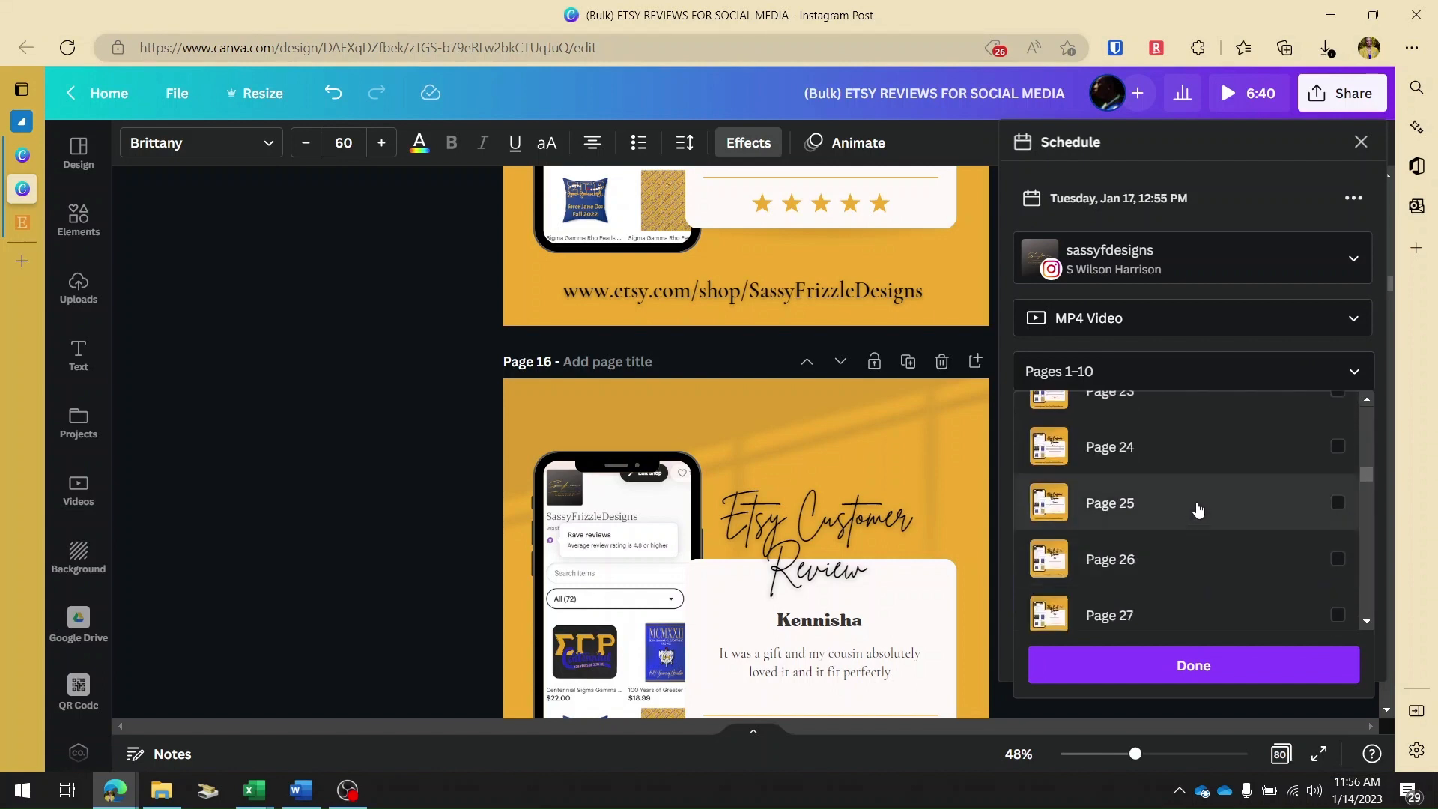
pyautogui.click(1337, 448)
pyautogui.scroll(14, 1322, 453)
pyautogui.scroll(4, 1321, 454)
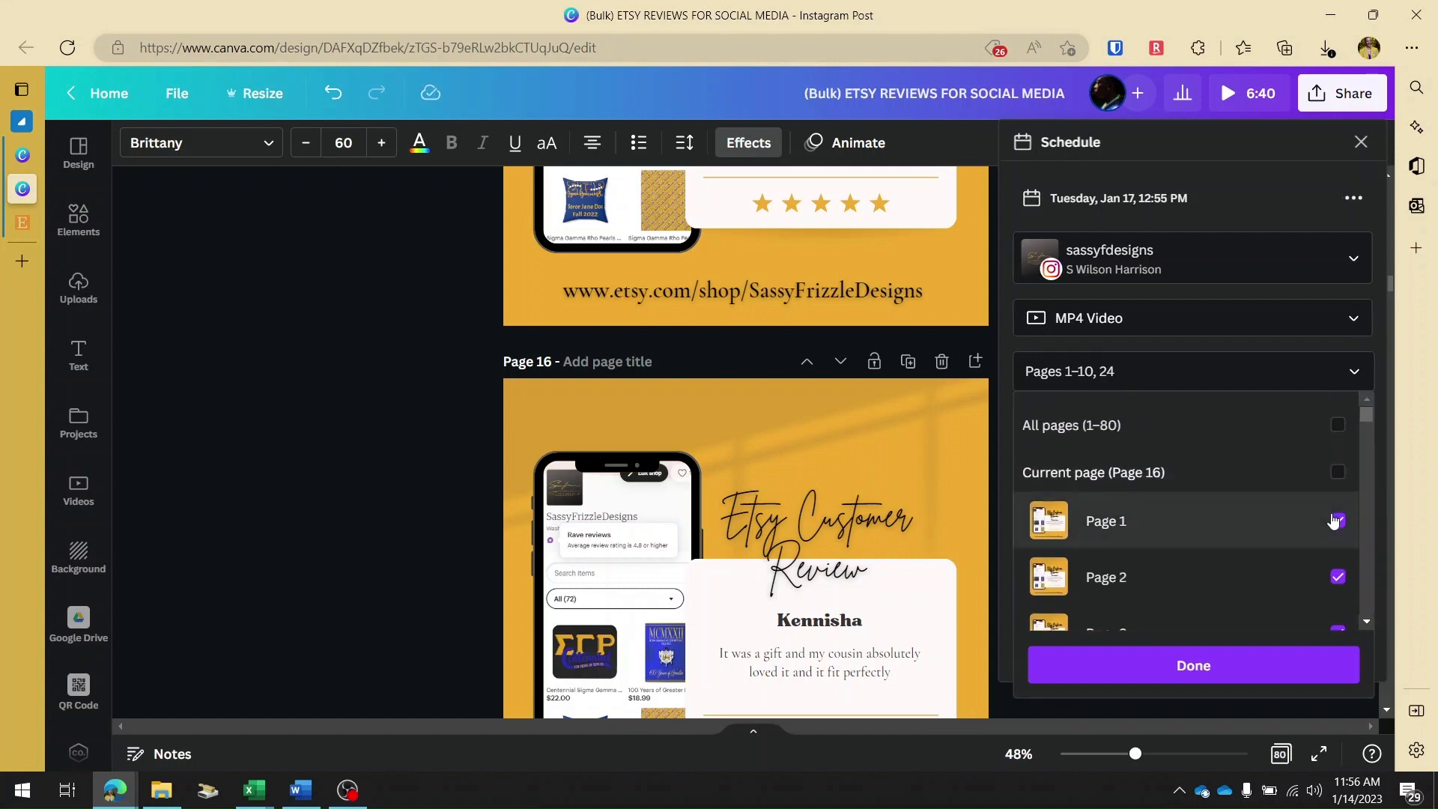
pyautogui.click(1337, 426)
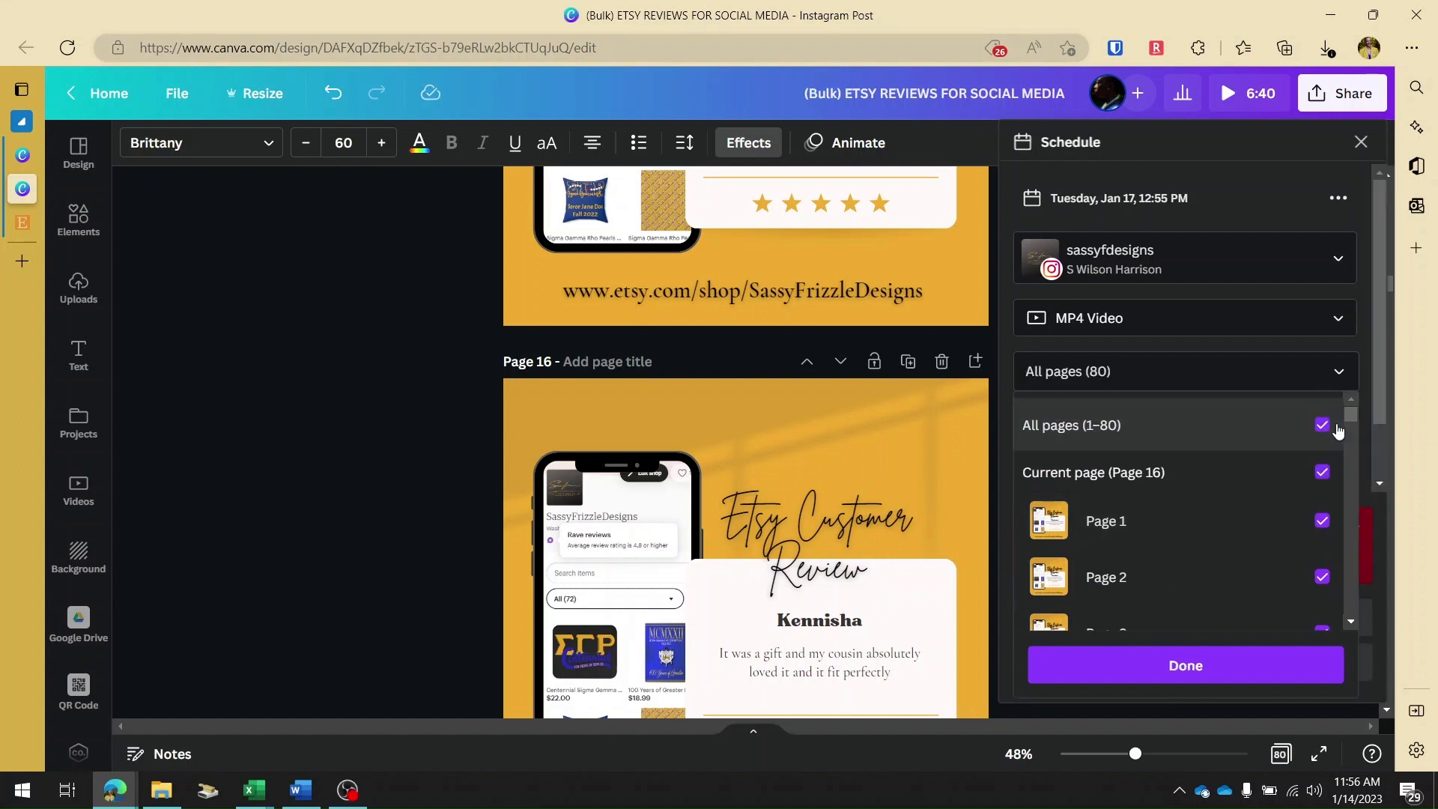
pyautogui.click(1321, 425)
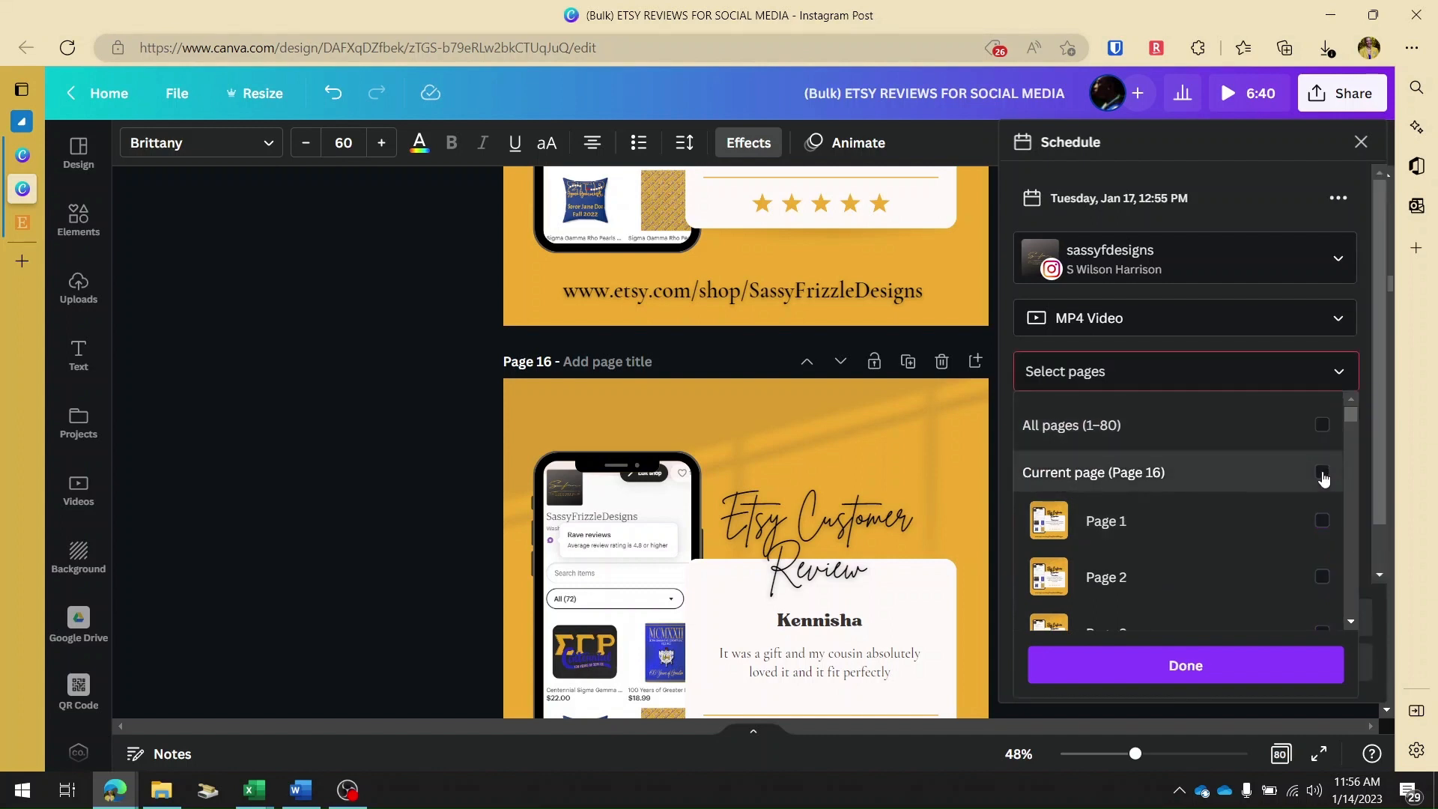
pyautogui.click(1321, 472)
pyautogui.click(1208, 666)
# Write "Caption Caption Caption" as the scheduled post's caption.
pyautogui.click(1149, 458)
pyautogui.write('Caption')
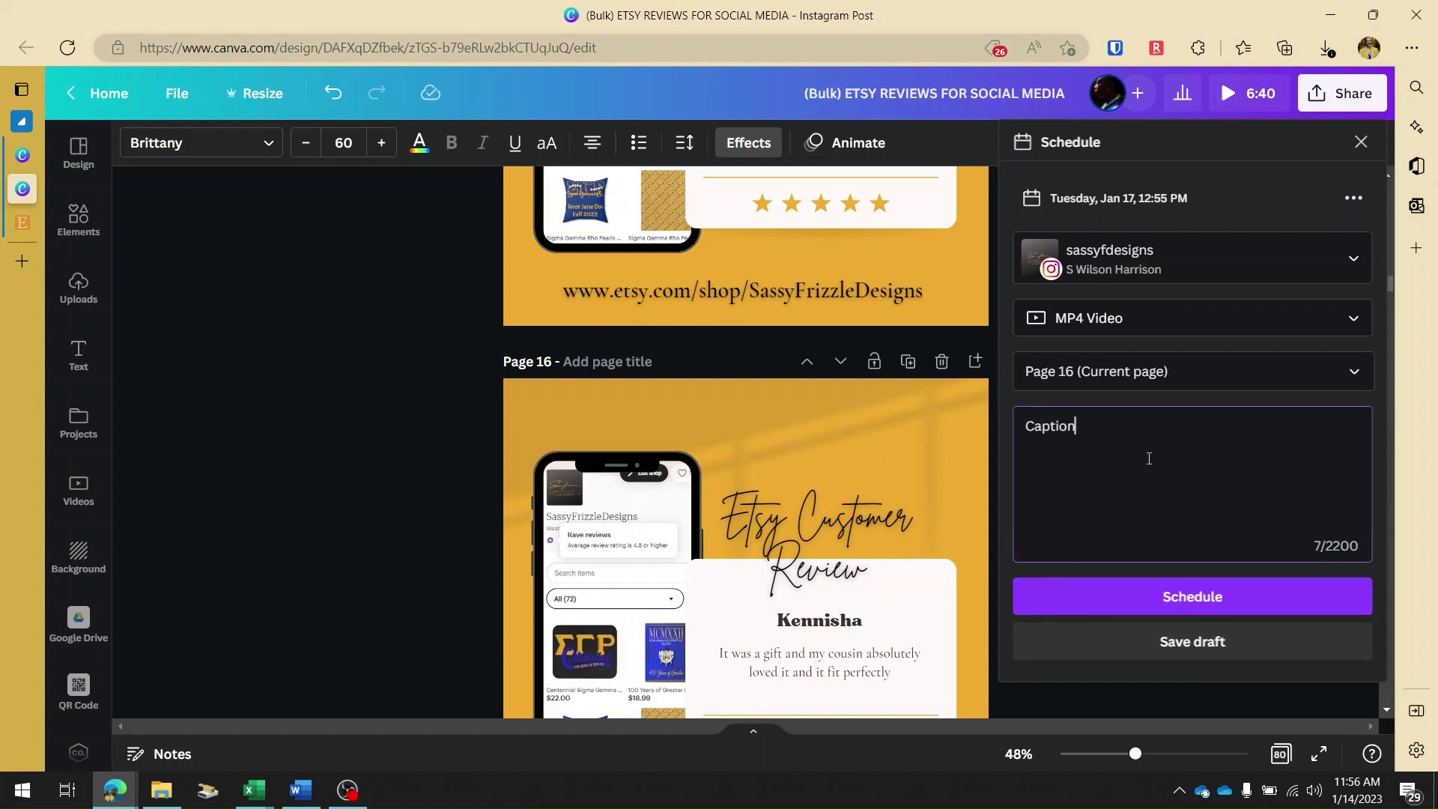
pyautogui.write(' Caption Caption')
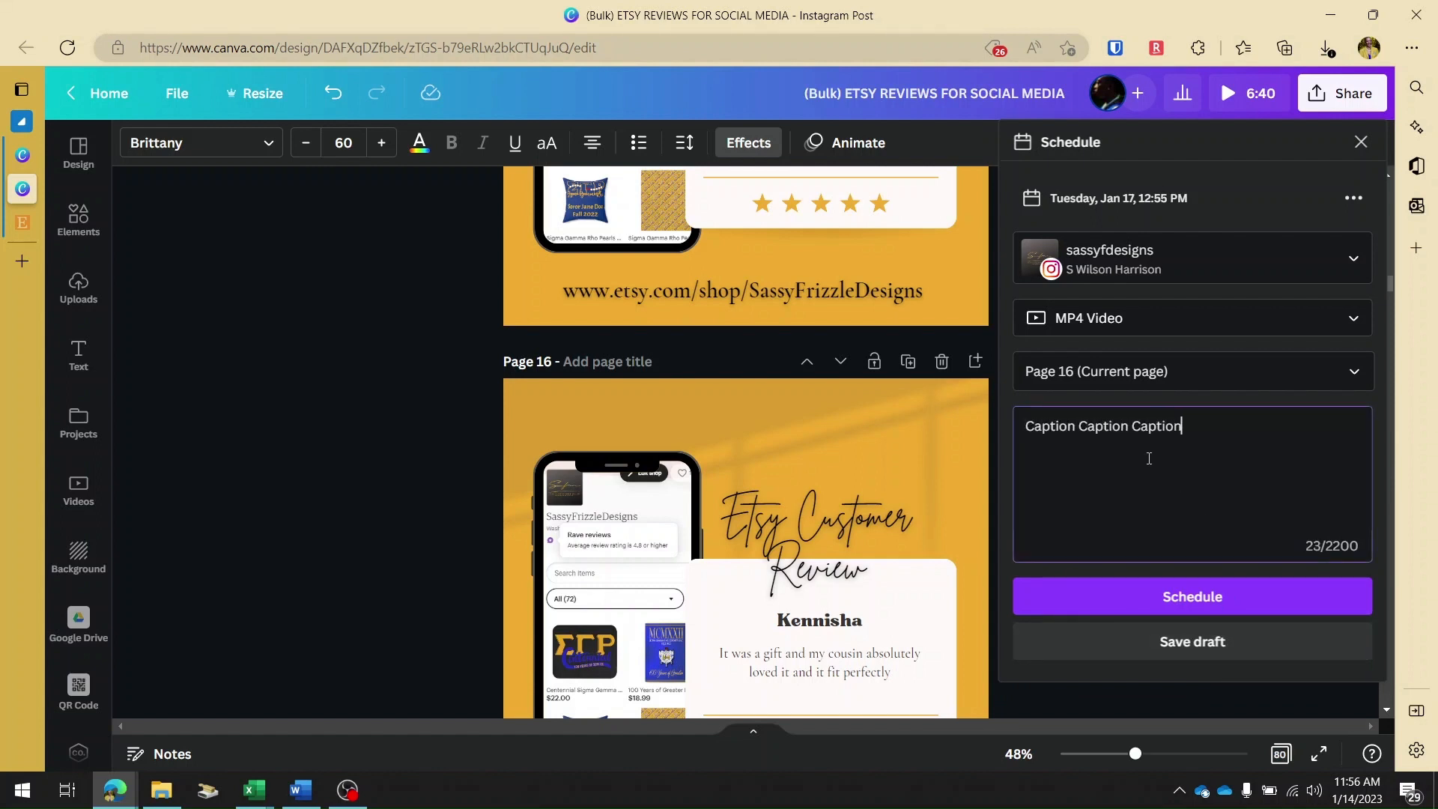